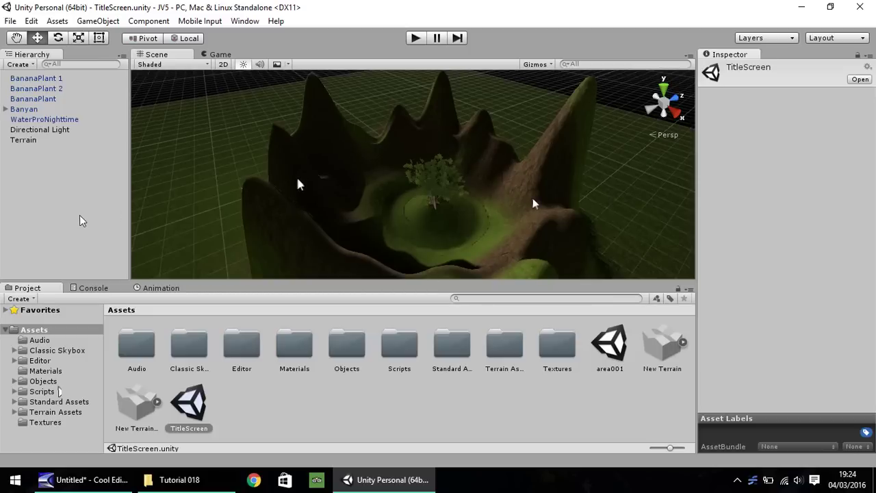
# - Expand Banyan and select the Main Camera under the Cube to show its Camera component
pyautogui.click(5, 109)
pyautogui.click(30, 120)
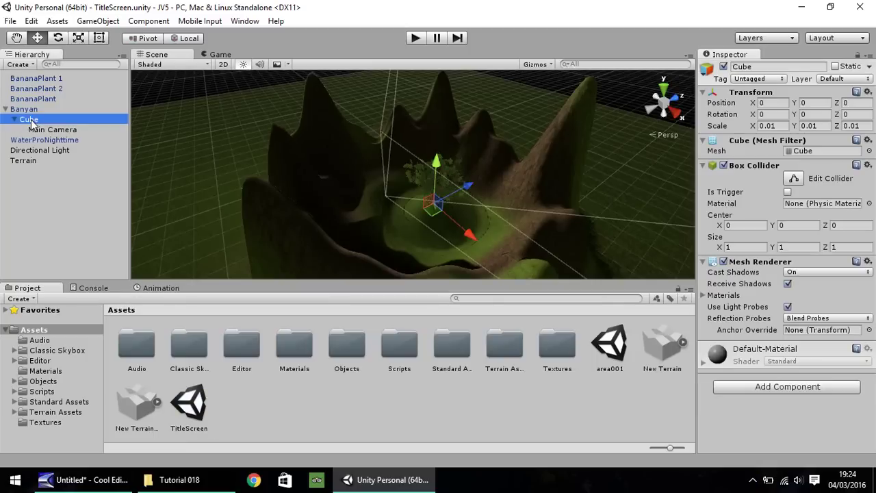
pyautogui.click(42, 130)
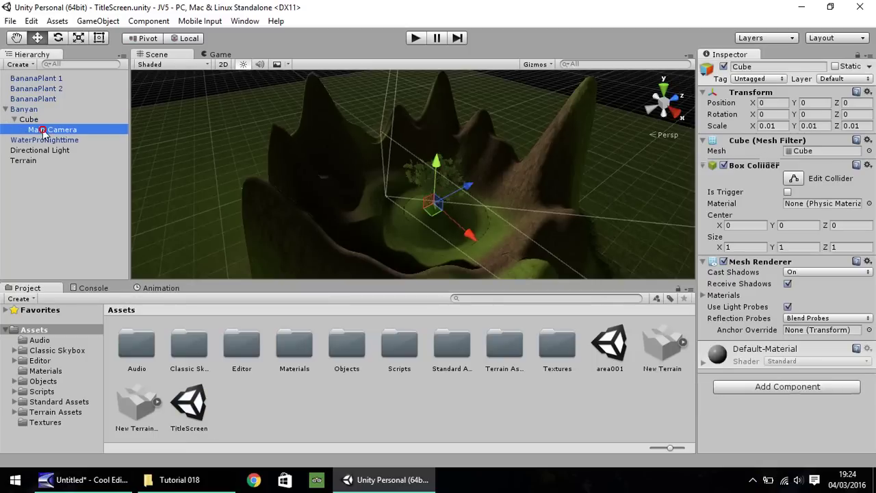
pyautogui.click(28, 122)
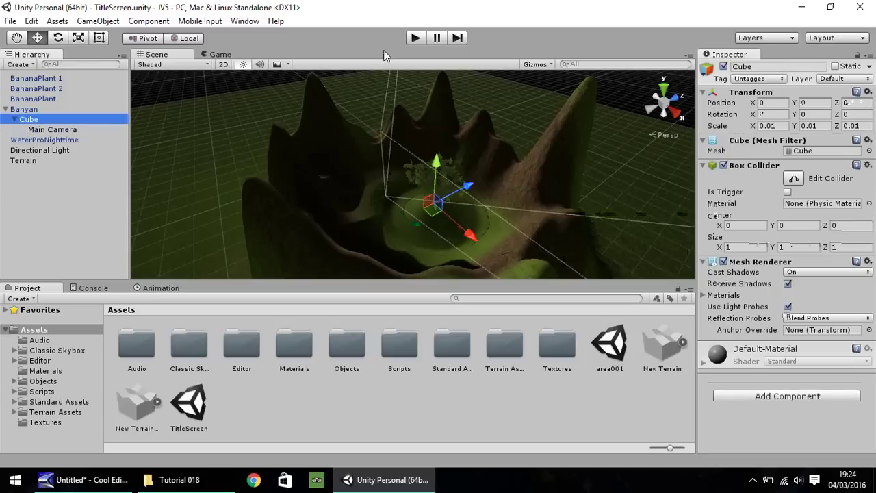
pyautogui.press('Down')
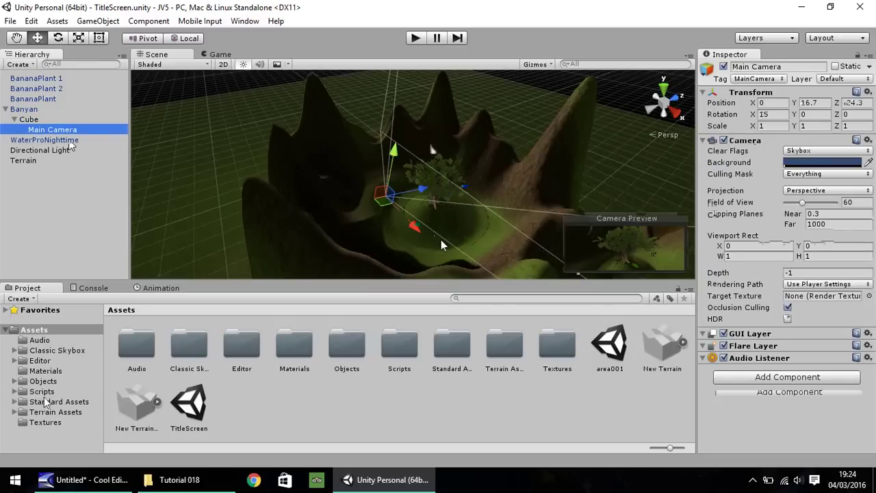
# - Create a new JavaScript file named TitleRotate in the Assets/Scripts folder
pyautogui.click(14, 391)
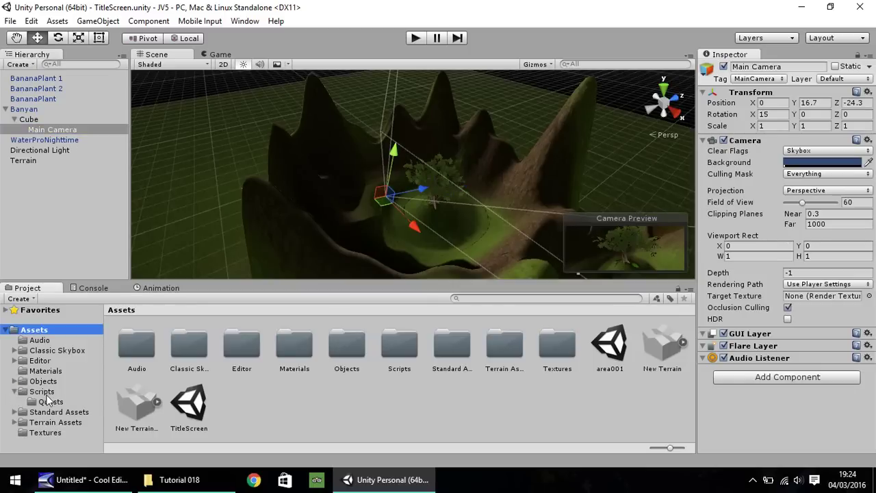
pyautogui.click(44, 393)
pyautogui.click(633, 393)
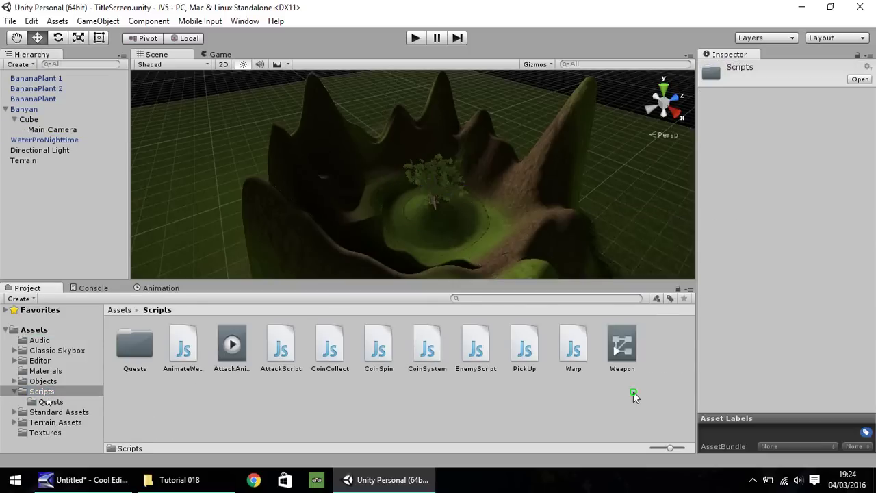
pyautogui.rightClick(633, 392)
pyautogui.moveTo(691, 177)
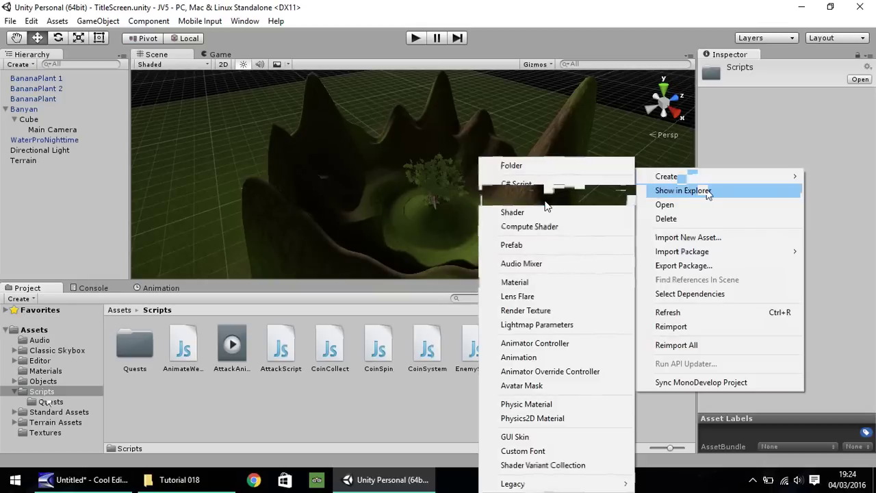
pyautogui.write('TitleR')
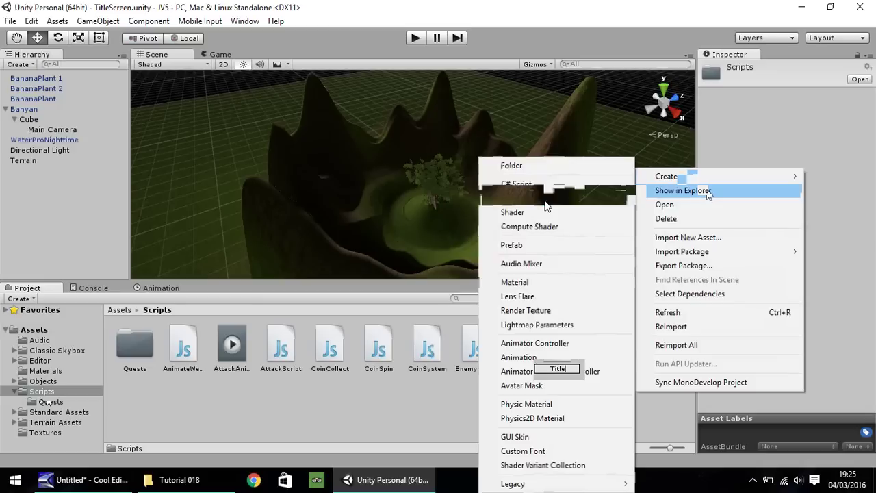
pyautogui.write('otate')
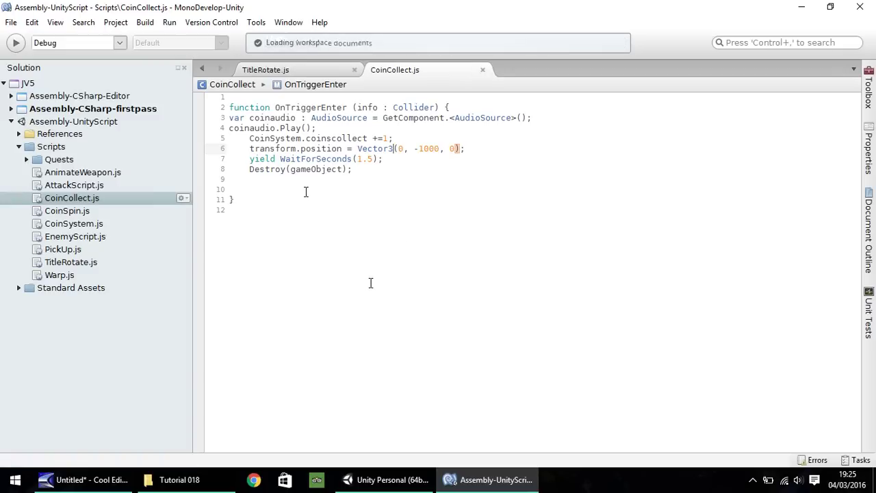
# - Delete all the default code from TitleRotate.js
pyautogui.click(283, 69)
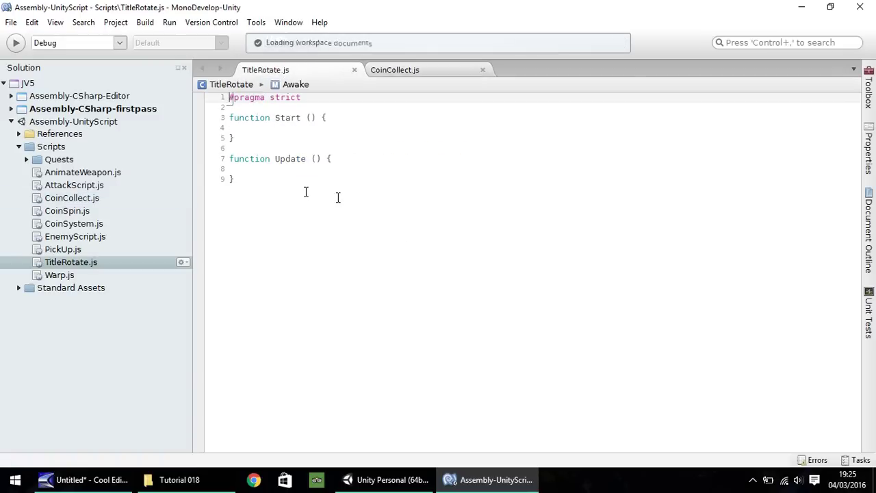
pyautogui.moveTo(318, 226); pyautogui.dragTo(216, 98)
pyautogui.press('Delete')
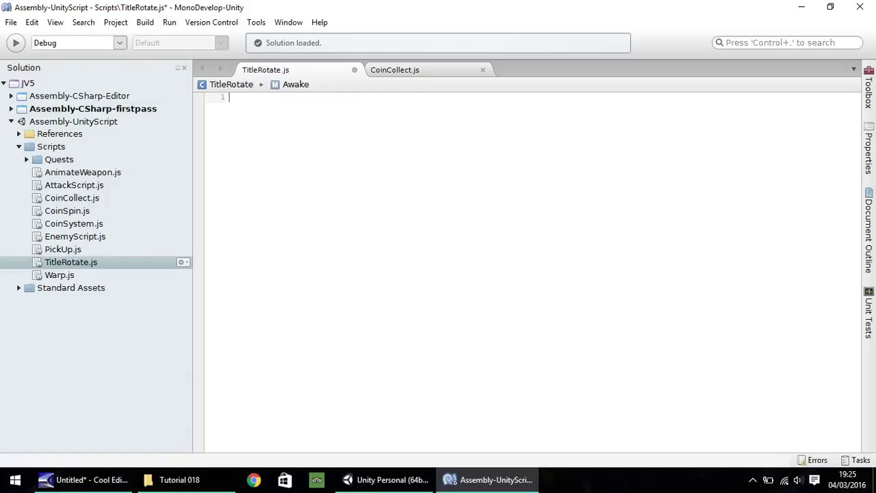
# - Write an Update function calling transform.Rotate(0, 0.03, 0, Space.World) and save the file
pyautogui.write('function Update ')
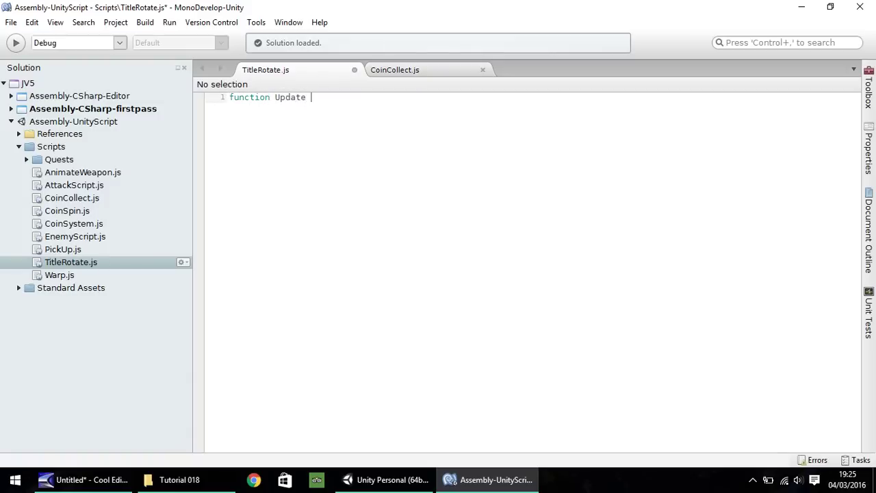
pyautogui.write('() {')
pyautogui.press('Return')
pyautogui.write('transform.')
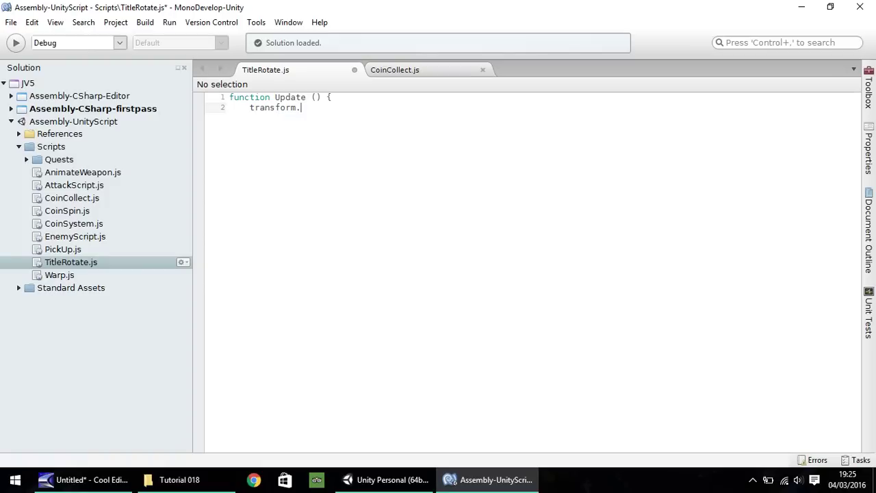
pyautogui.write('Rotate(0,')
pyautogui.write('0.3')
pyautogui.press('BackSpace')
pyautogui.write('03, 0, Space.World)')
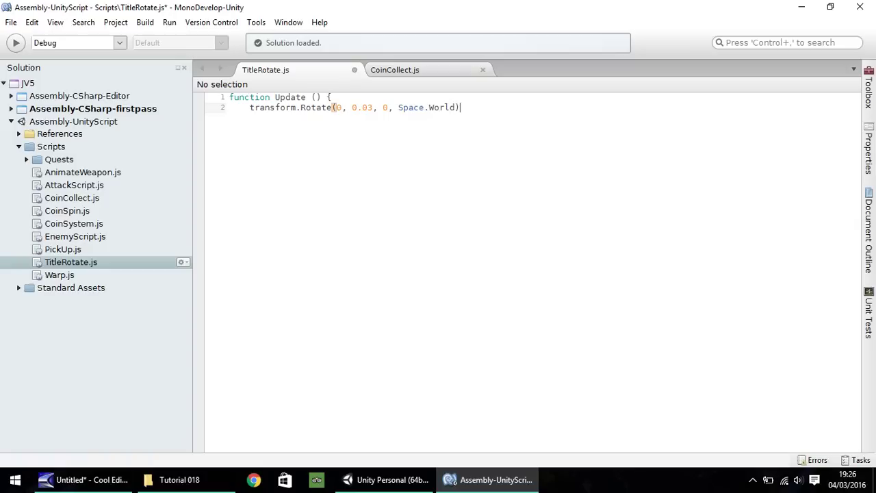
pyautogui.write(';')
pyautogui.press('Return')
pyautogui.write('}')
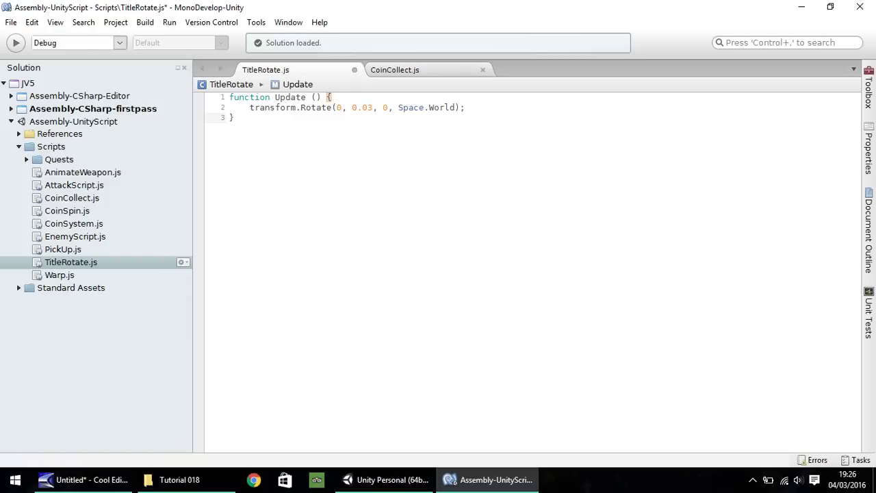
pyautogui.hotkey('ctrl', 's')
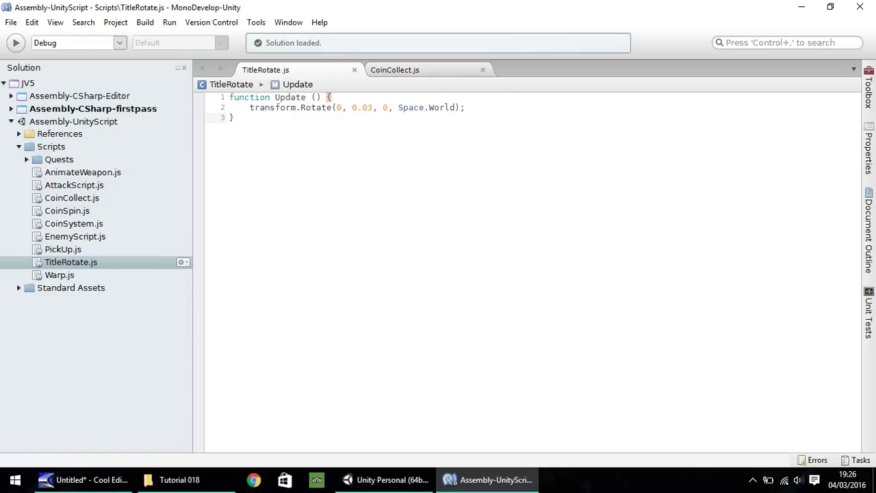
# - Attach TitleRotate to the Cube and enter Play mode to watch its Y rotation climb
pyautogui.click(387, 479)
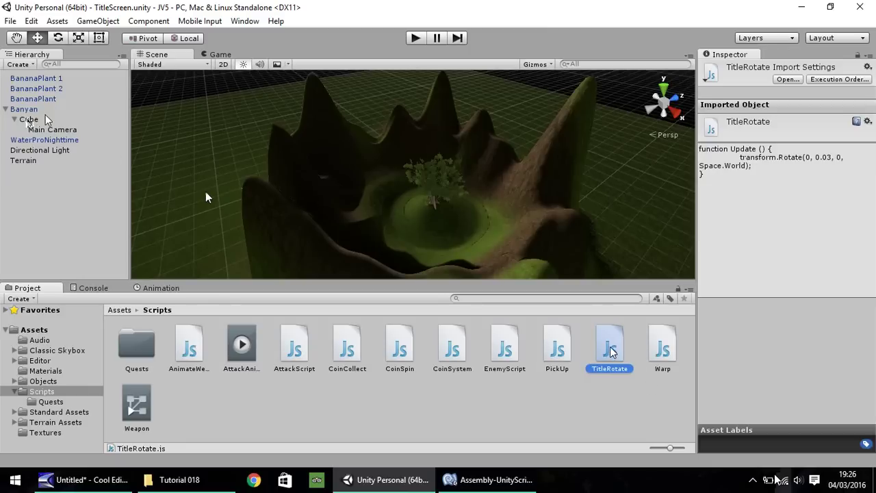
pyautogui.moveTo(611, 349); pyautogui.dragTo(30, 120)
pyautogui.click(28, 120)
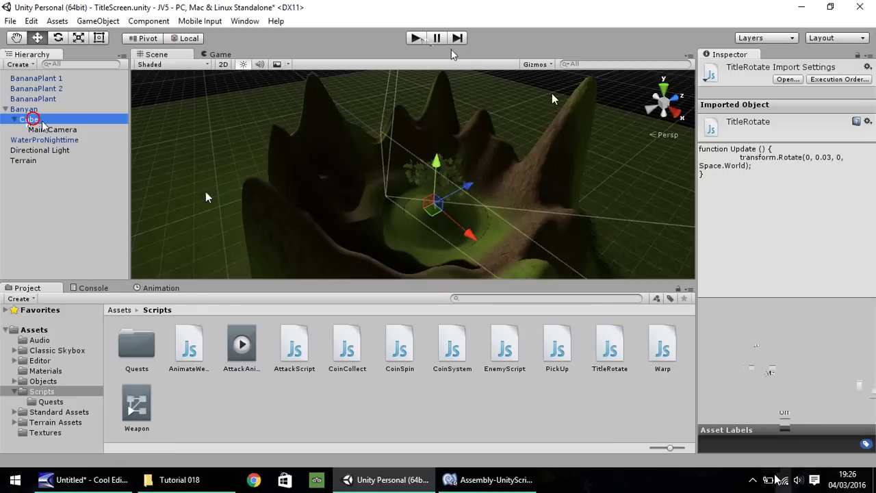
pyautogui.click(417, 39)
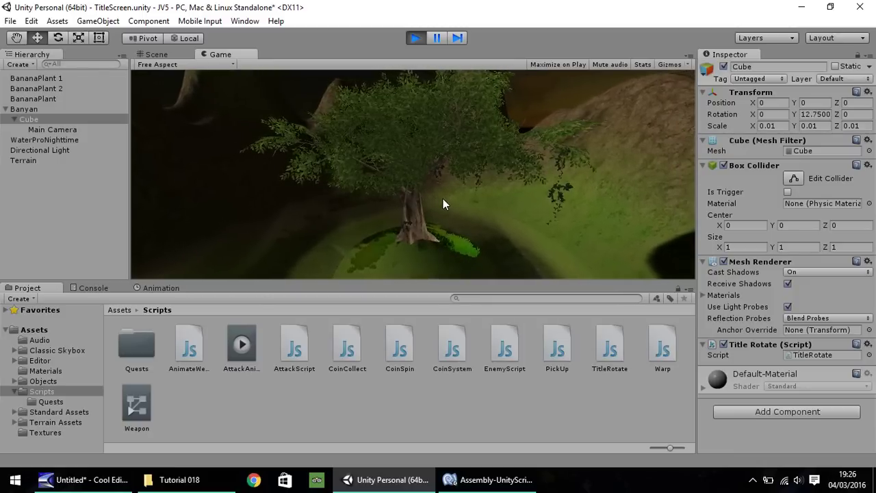
# - Stop Play mode, change the rotation value in TitleRotate.js to 0.3, and save
pyautogui.click(414, 38)
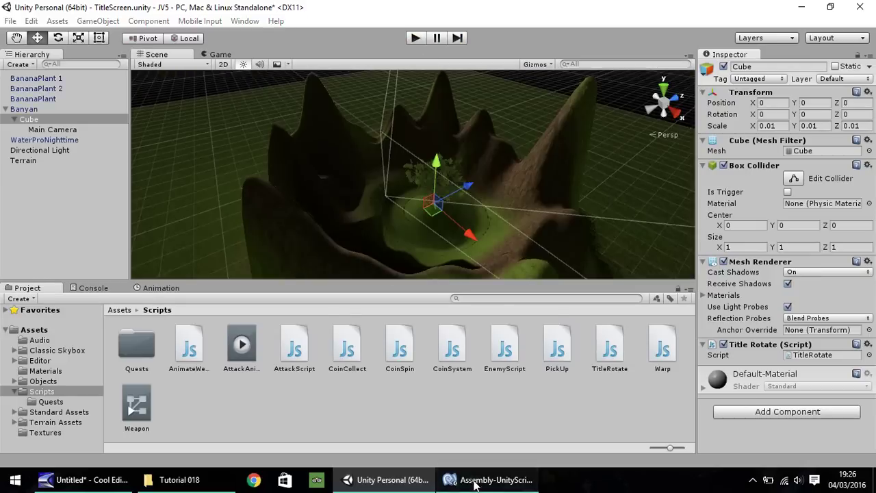
pyautogui.click(487, 479)
pyautogui.click(370, 108)
pyautogui.press('BackSpace')
pyautogui.write('3')
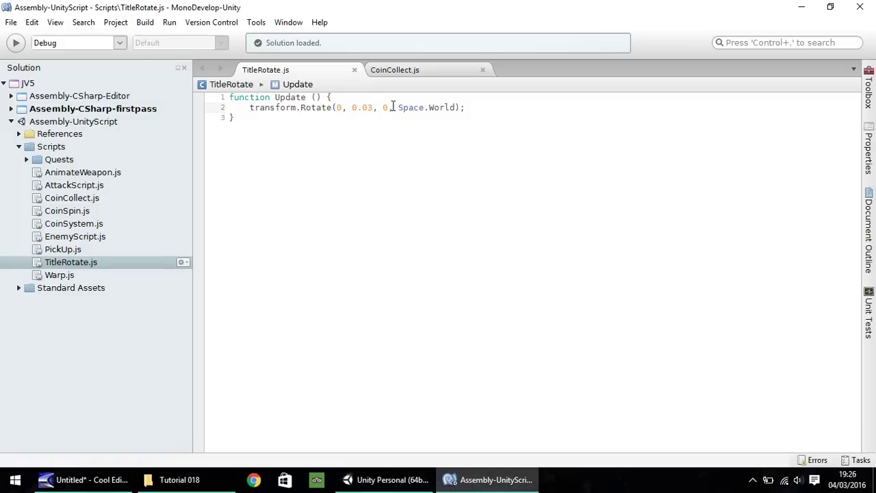
pyautogui.click(362, 107)
pyautogui.press('Delete')
pyautogui.hotkey('ctrl', 's')
# - Play the scene to test the faster 0.3 rotation, then stop it
pyautogui.click(379, 480)
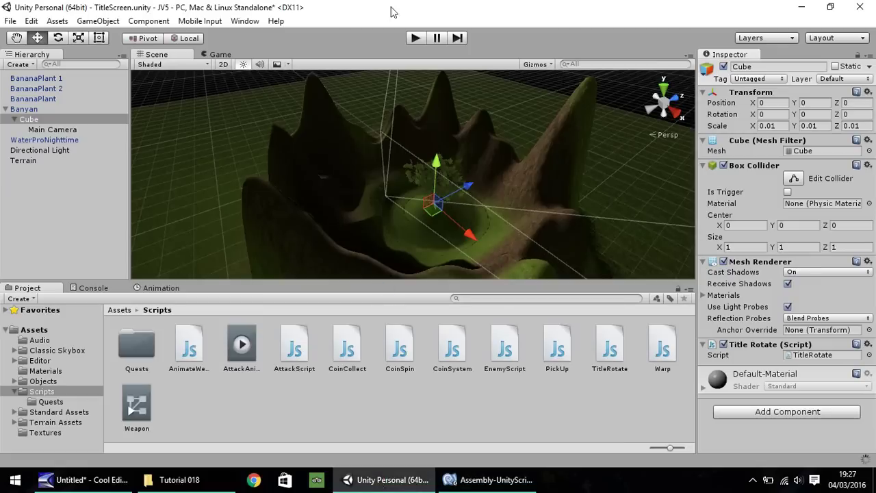
pyautogui.click(416, 39)
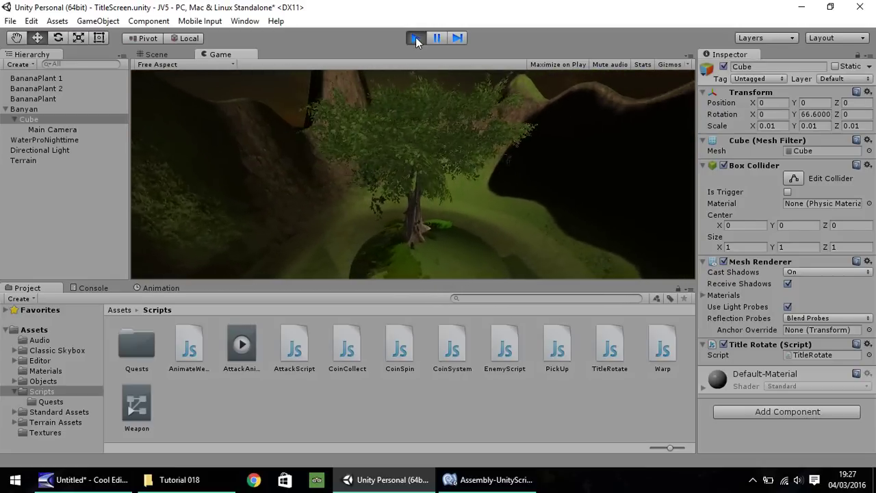
pyautogui.click(416, 38)
pyautogui.click(445, 479)
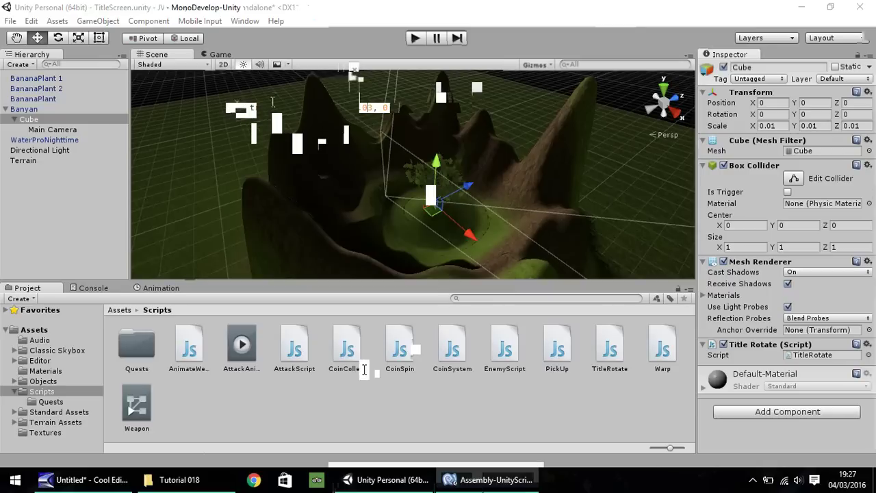
pyautogui.click(336, 429)
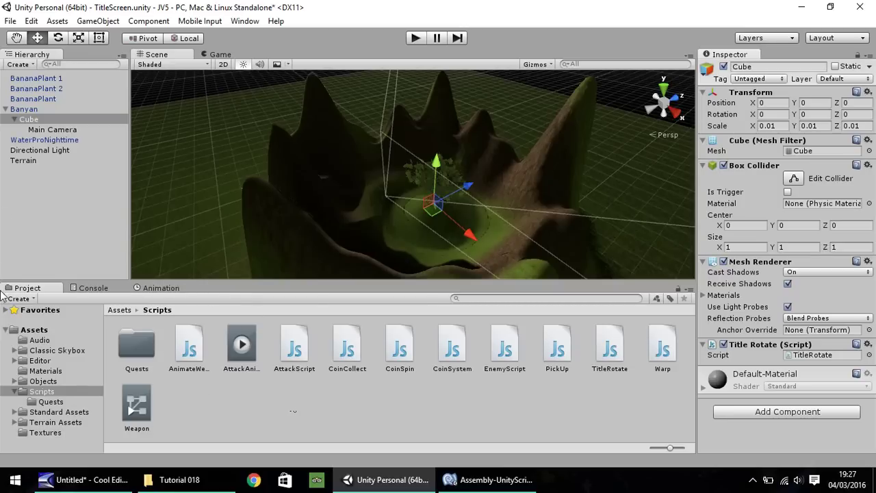
# - Create an empty GameObject and rename it AudioObject
pyautogui.click(5, 110)
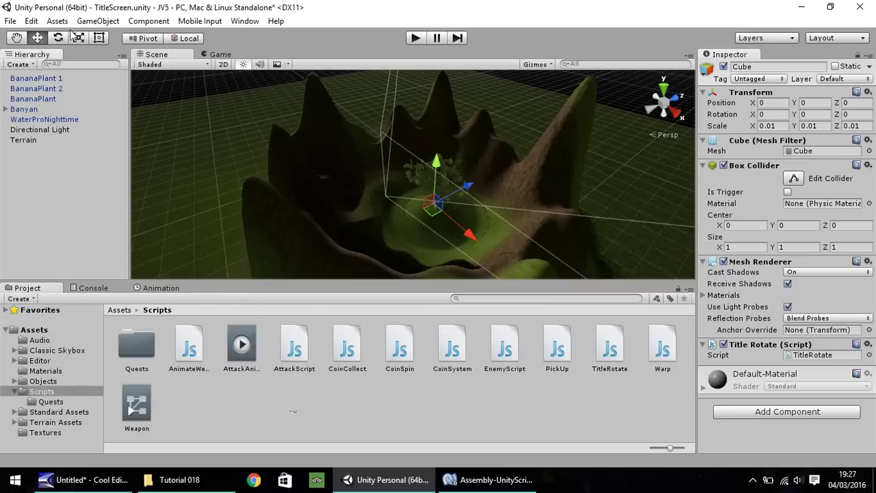
pyautogui.click(101, 24)
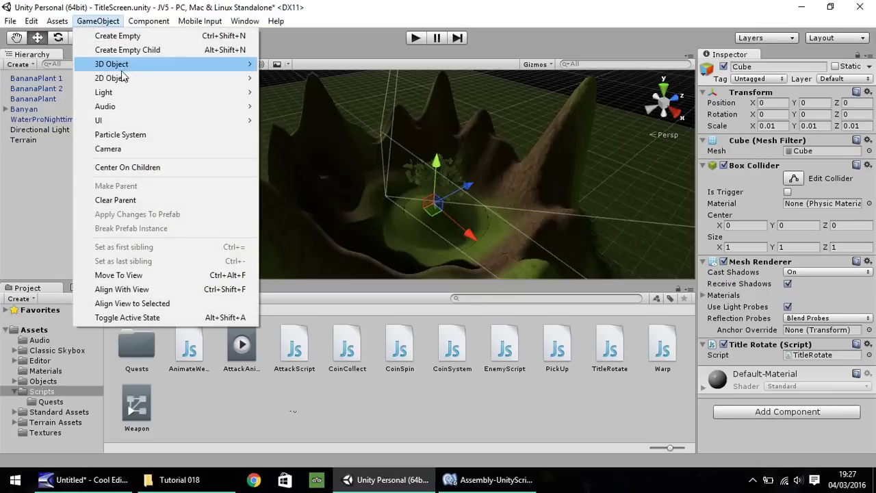
pyautogui.moveTo(126, 96)
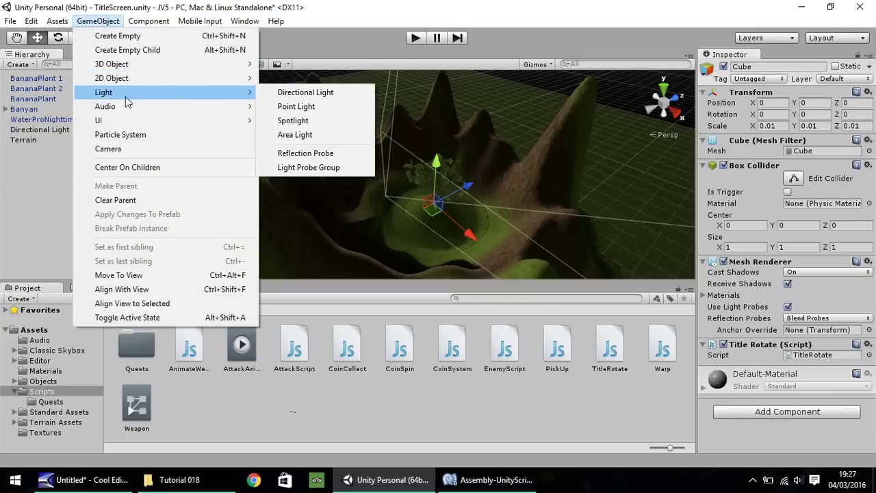
pyautogui.click(113, 36)
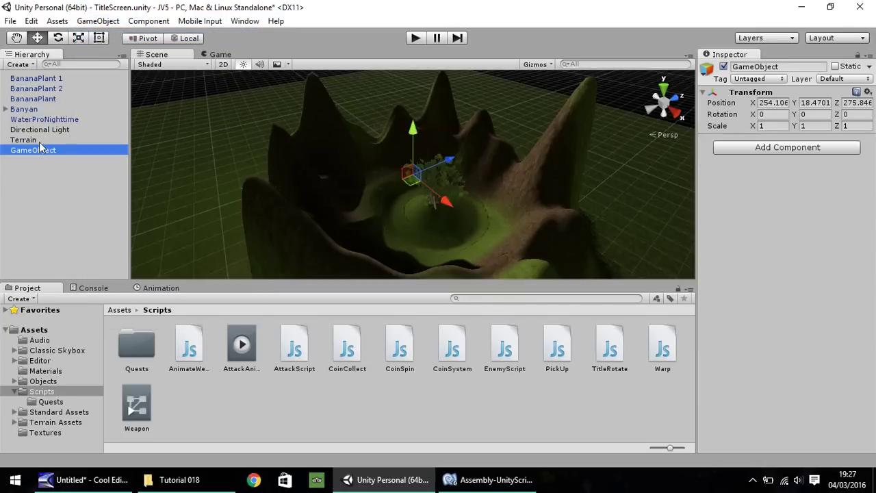
pyautogui.press('F2')
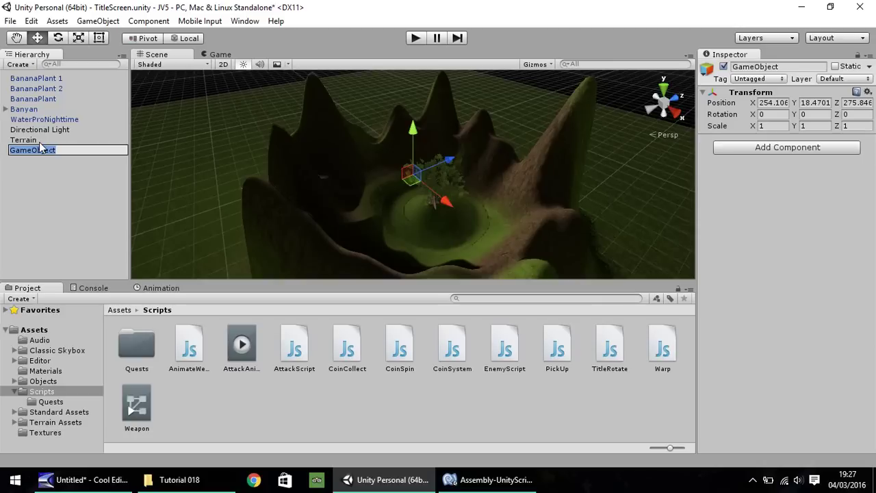
pyautogui.write('A')
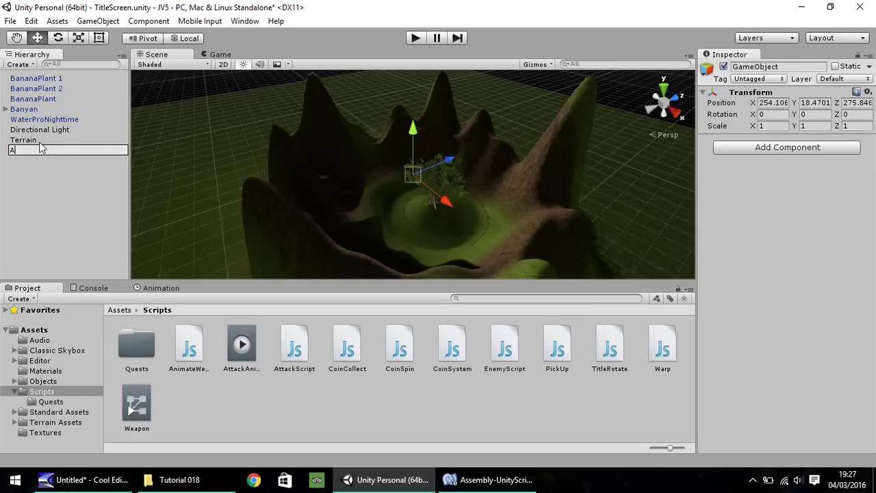
pyautogui.write('udioObject')
pyautogui.press('Return')
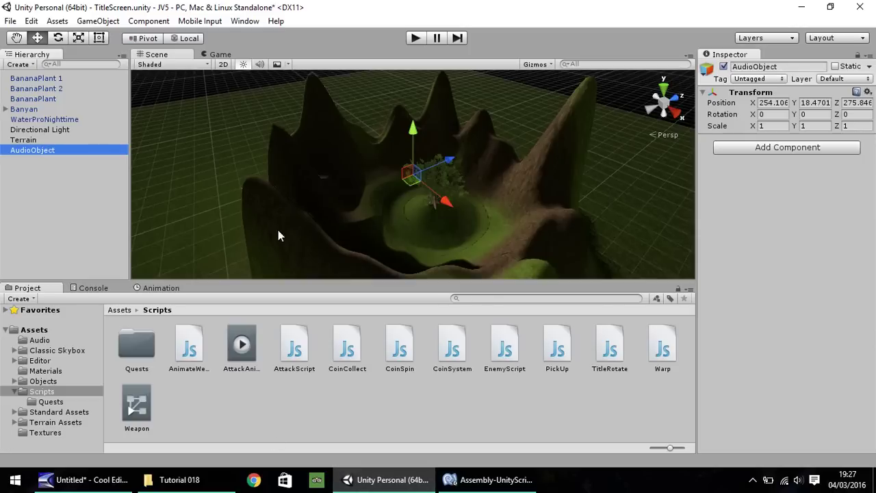
# - Parent AudioObject under the Main Camera and set its position to 0, 0, 0
pyautogui.click(6, 109)
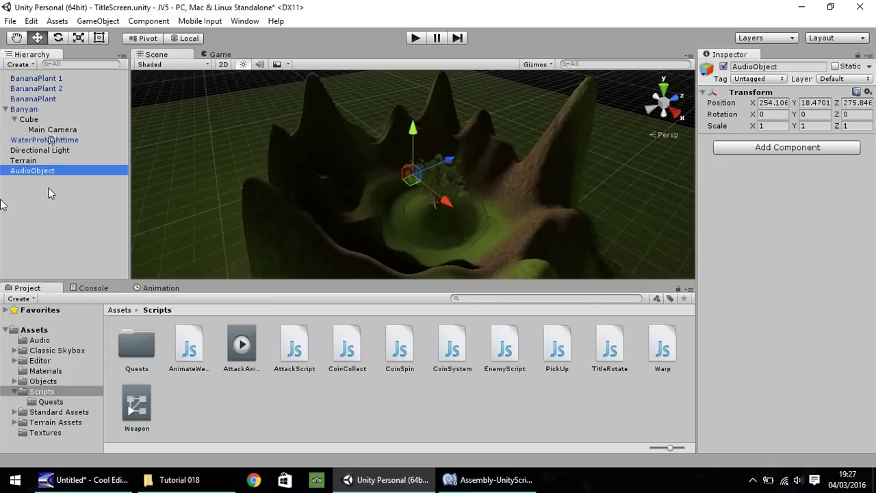
pyautogui.moveTo(25, 175); pyautogui.dragTo(52, 131)
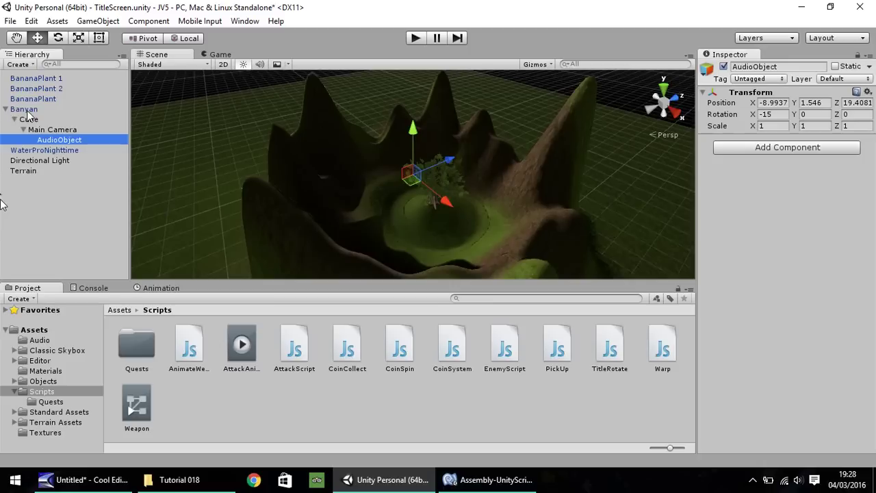
pyautogui.click(775, 102)
pyautogui.write('0')
pyautogui.press('Tab')
pyautogui.write('0')
pyautogui.press('Tab')
pyautogui.write('0')
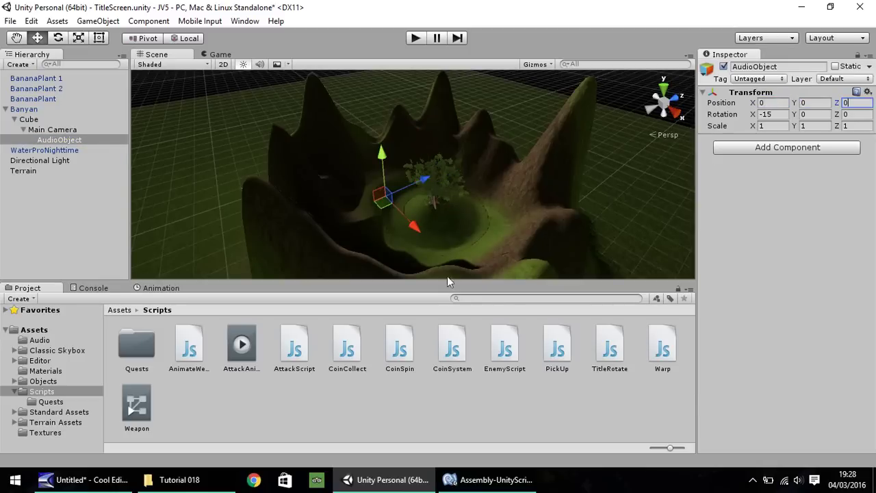
pyautogui.click(234, 407)
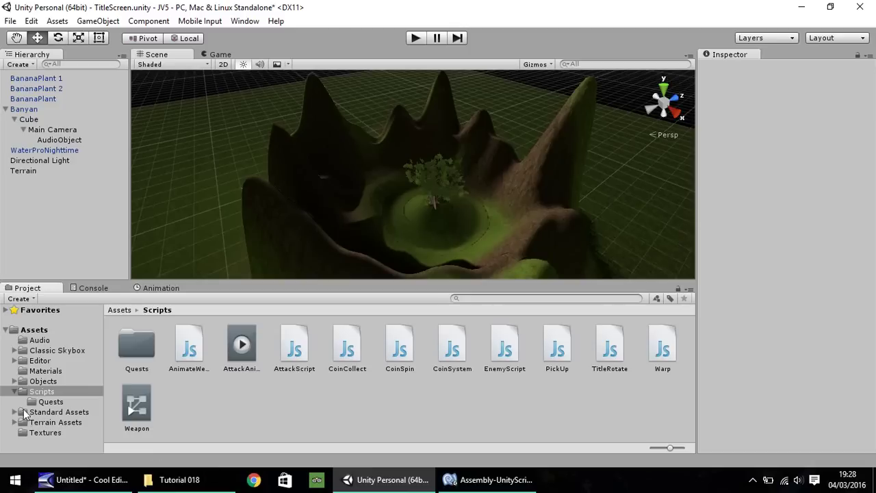
# - Import titlescreen.mp3 from the Tutorial 018 folder into Assets/Audio
pyautogui.click(40, 340)
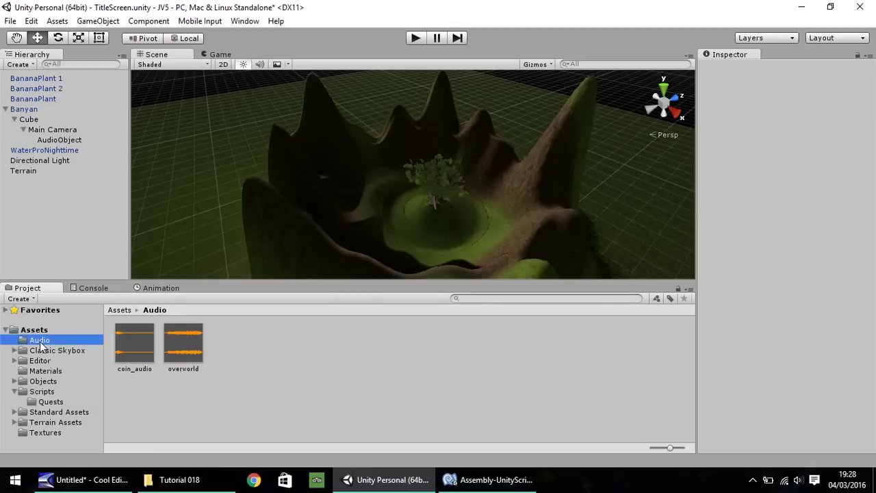
pyautogui.click(172, 480)
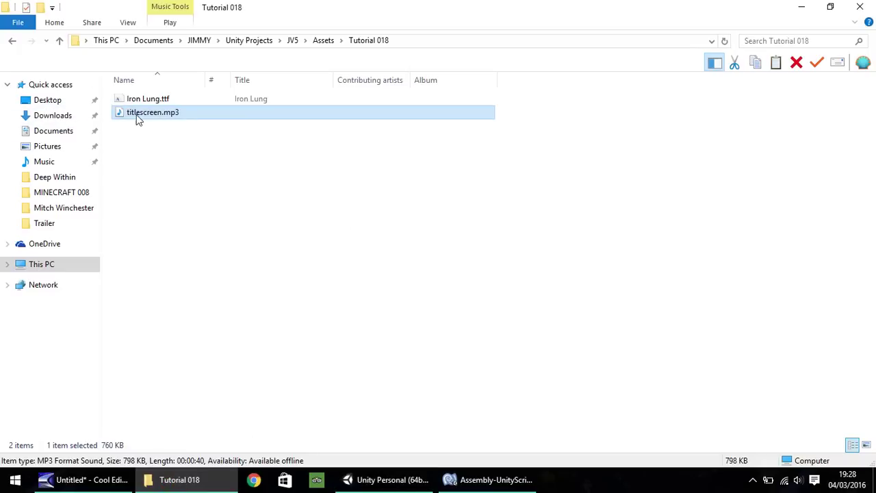
pyautogui.moveTo(137, 118); pyautogui.dragTo(221, 340)
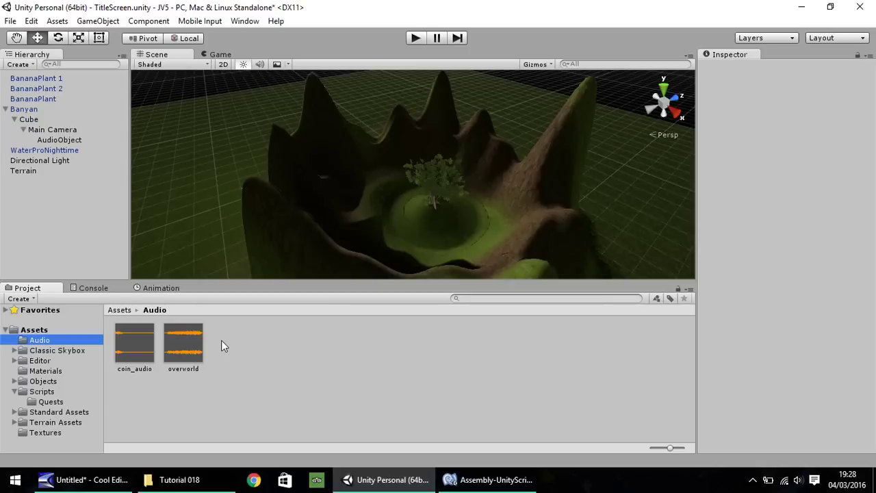
pyautogui.moveTo(221, 341); pyautogui.dragTo(224, 337)
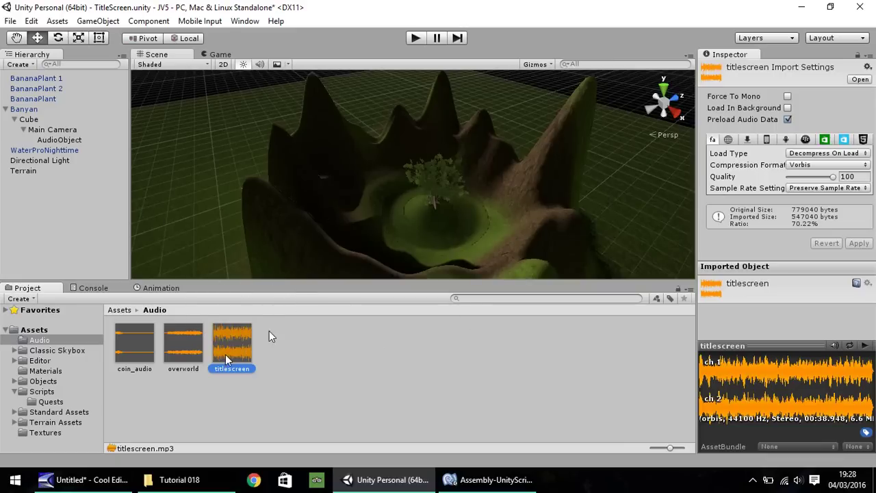
# - Give AudioObject the titlescreen clip looping at volume 0.19, then test it in Play mode
pyautogui.moveTo(232, 355); pyautogui.dragTo(62, 141)
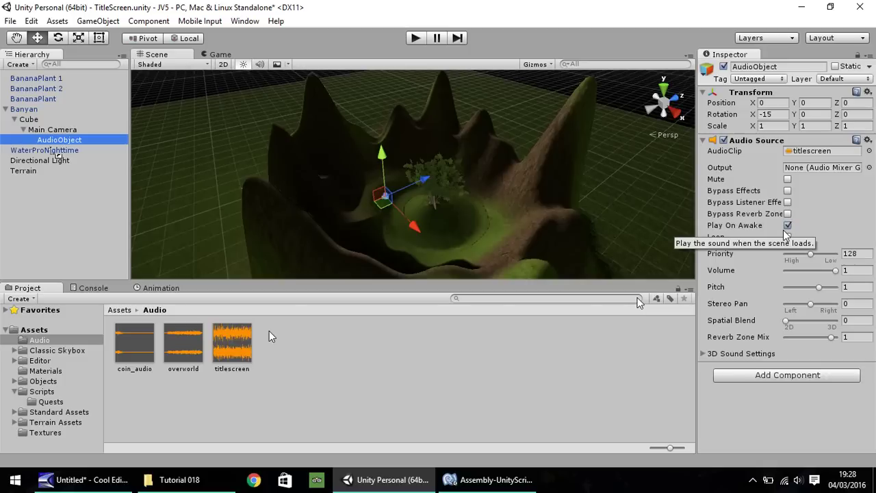
pyautogui.click(788, 237)
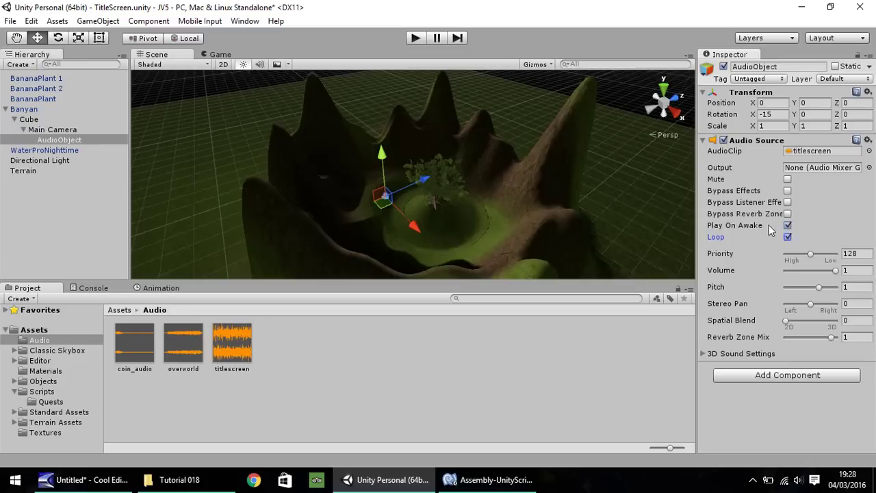
pyautogui.click(835, 269)
pyautogui.moveTo(834, 270); pyautogui.dragTo(796, 281)
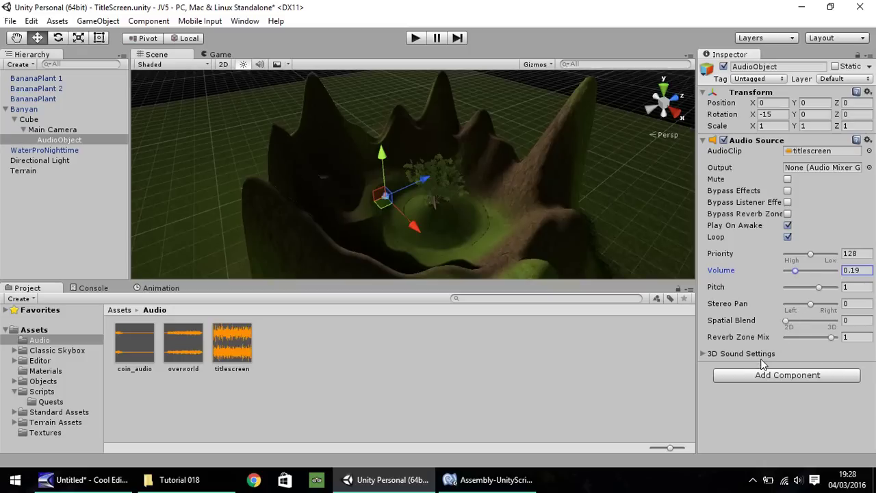
pyautogui.click(415, 39)
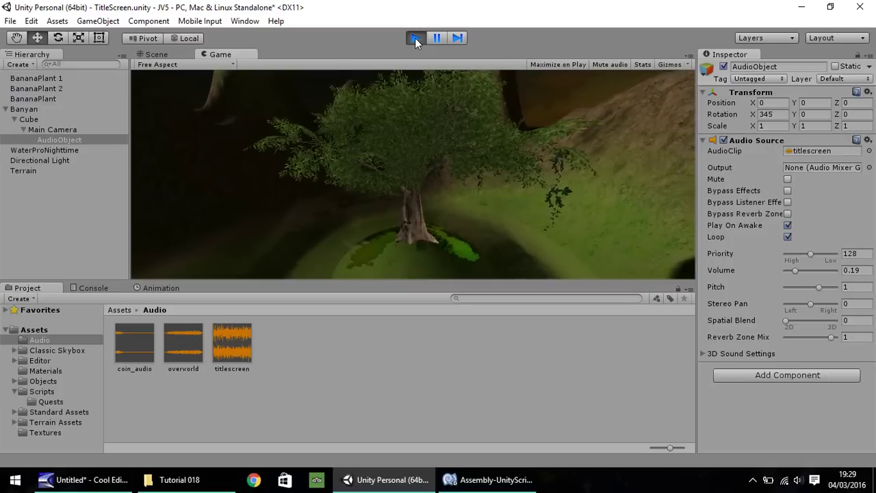
pyautogui.click(414, 37)
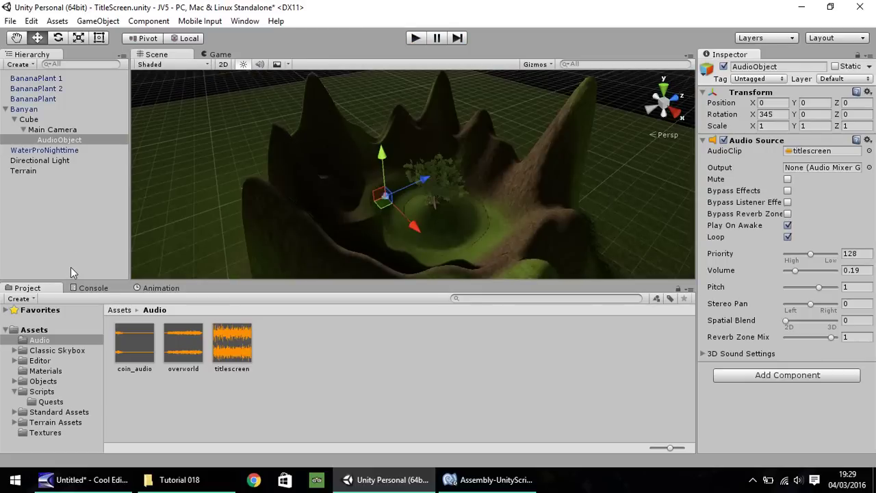
# - Create a new folder named Fonts under Assets and open it
pyautogui.click(26, 333)
pyautogui.rightClick(26, 332)
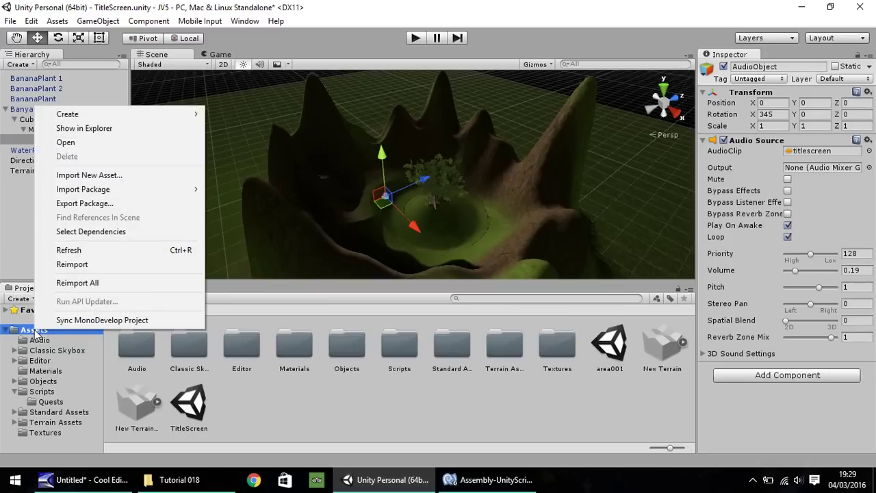
pyautogui.moveTo(190, 114)
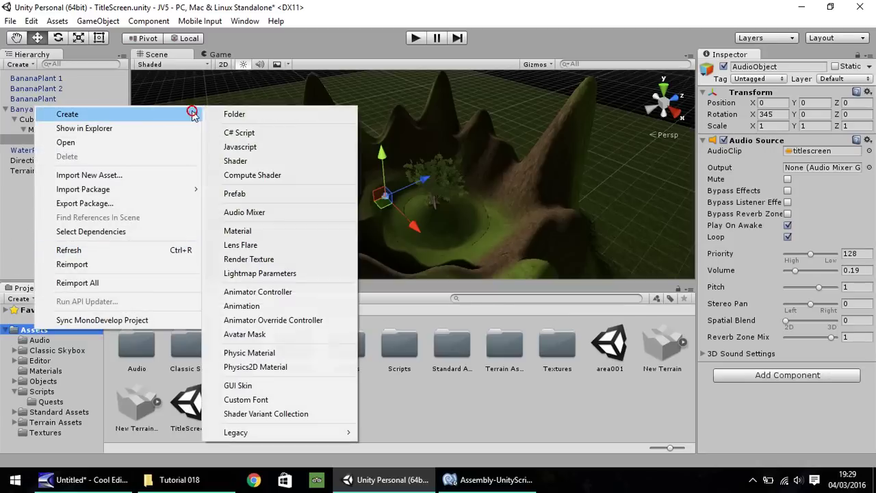
pyautogui.click(239, 115)
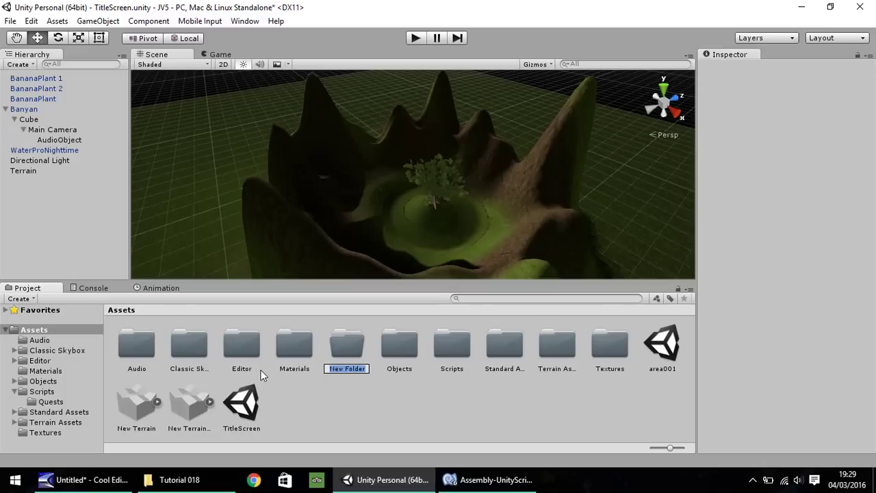
pyautogui.write('Fonts')
pyautogui.press('Return')
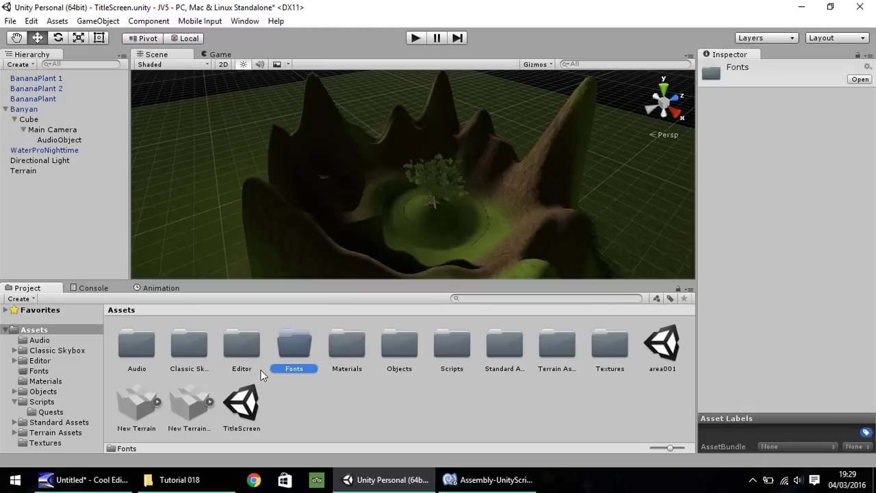
pyautogui.press('Return')
# - Import Iron Lung.ttf from Explorer into the Fonts folder
pyautogui.click(179, 479)
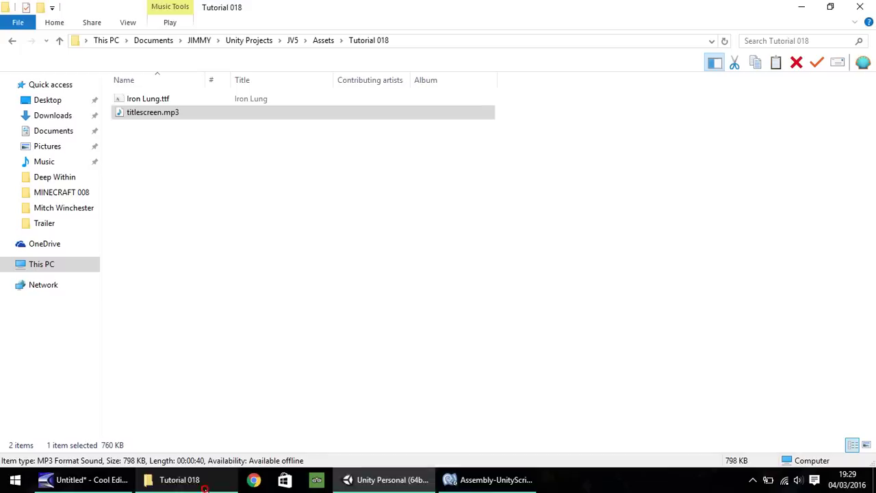
pyautogui.click(149, 103)
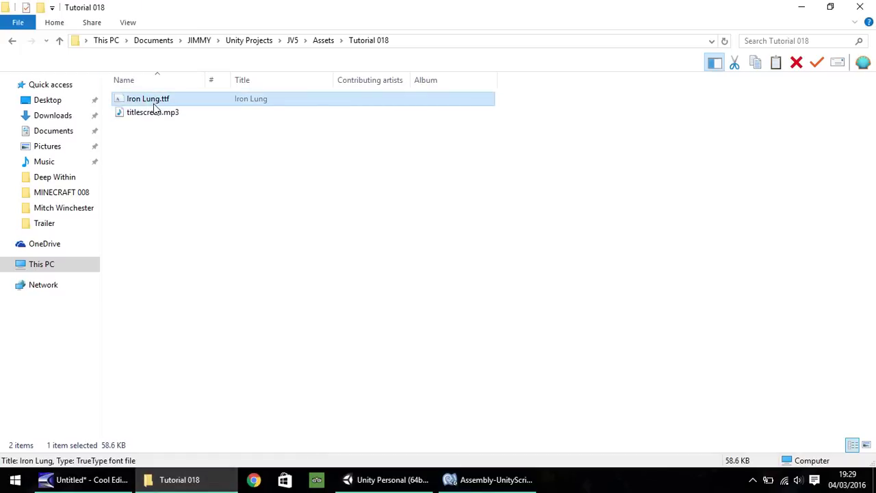
pyautogui.moveTo(145, 103); pyautogui.dragTo(181, 356)
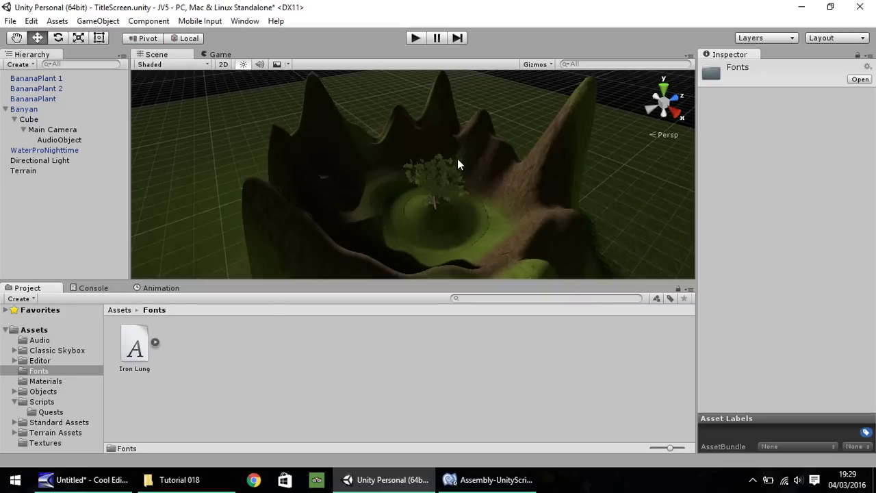
pyautogui.click(141, 355)
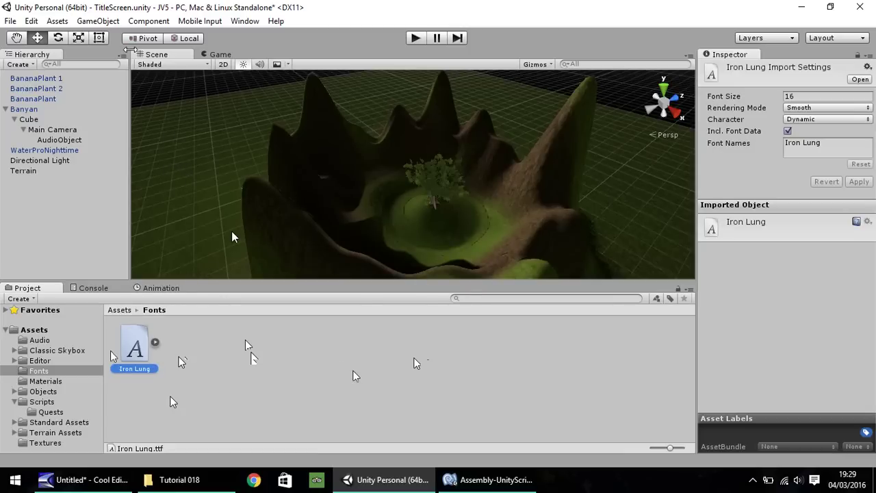
# - Add a UI Text element, creating a Canvas and EventSystem, and frame the Text in view
pyautogui.click(104, 21)
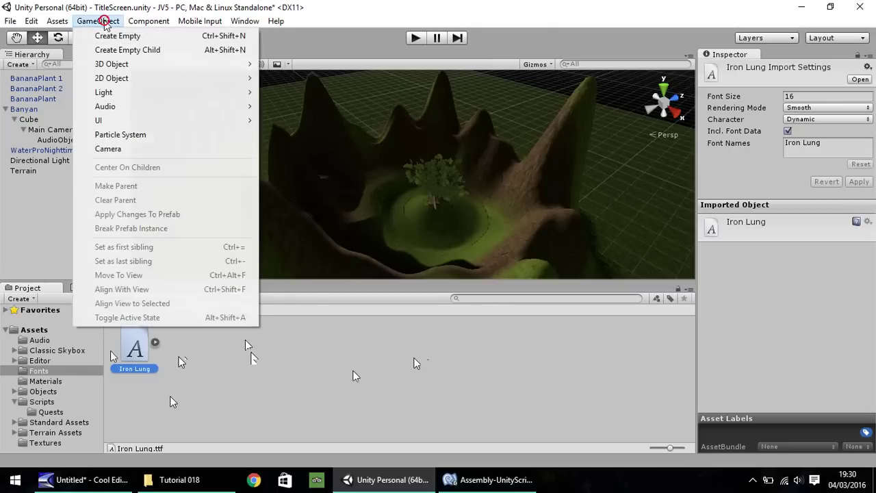
pyautogui.moveTo(120, 120)
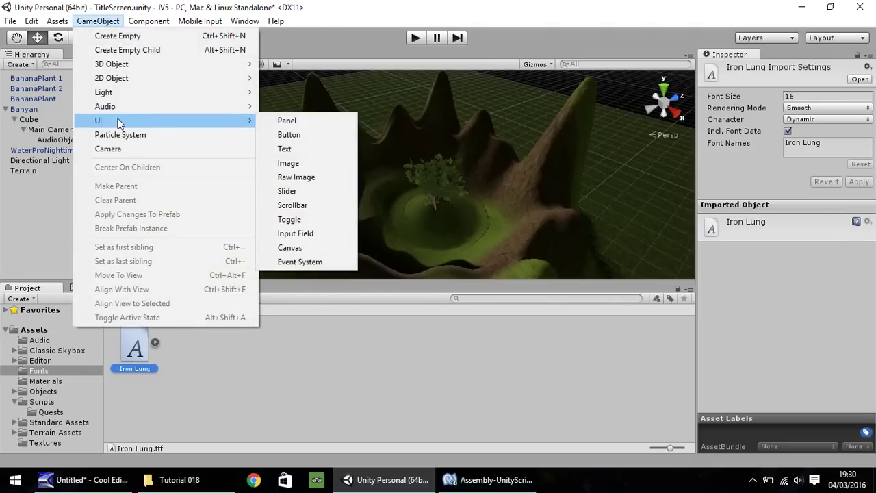
pyautogui.click(293, 148)
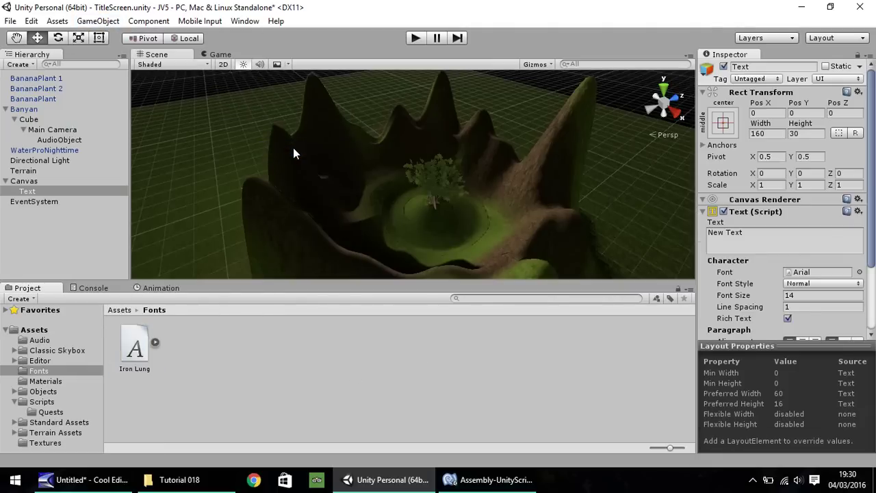
pyautogui.click(24, 181)
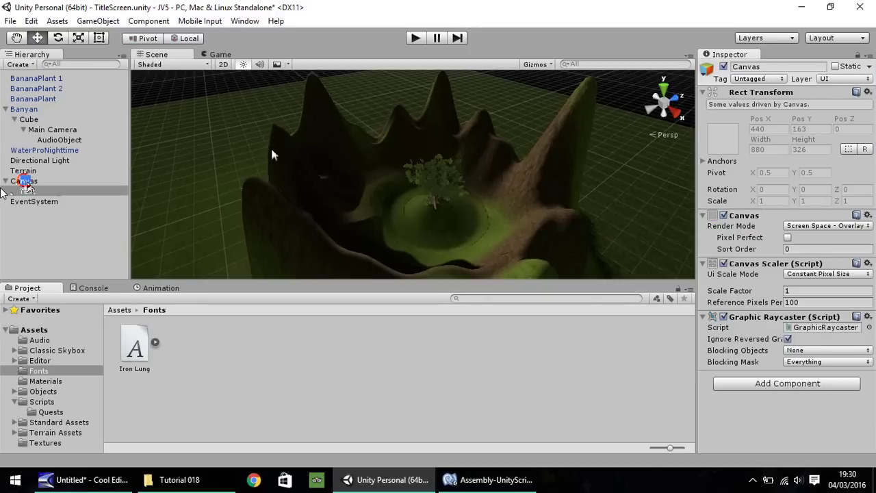
pyautogui.click(27, 191)
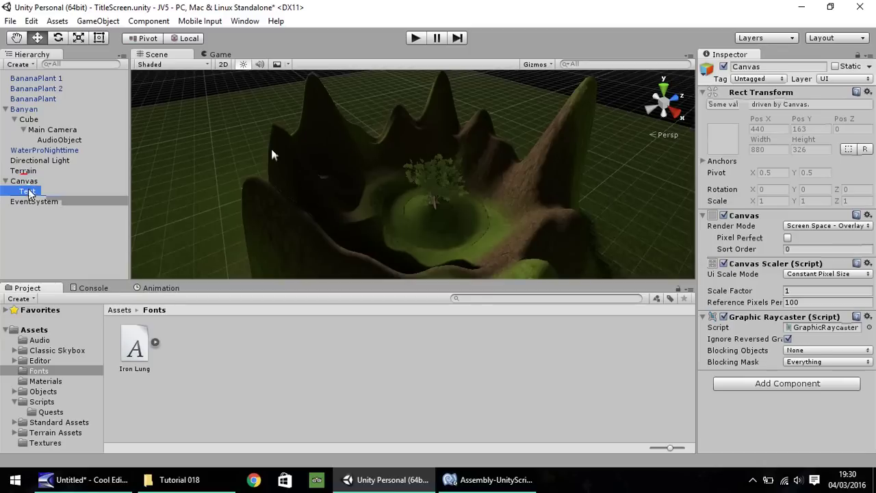
pyautogui.doubleClick(28, 193)
# - Orbit the Scene view with the Hand tool until the canvas faces the camera
pyautogui.click(16, 37)
pyautogui.moveTo(227, 157); pyautogui.dragTo(408, 155, button='right')
pyautogui.moveTo(409, 155); pyautogui.dragTo(432, 154)
pyautogui.moveTo(433, 154); pyautogui.dragTo(473, 157, button='right')
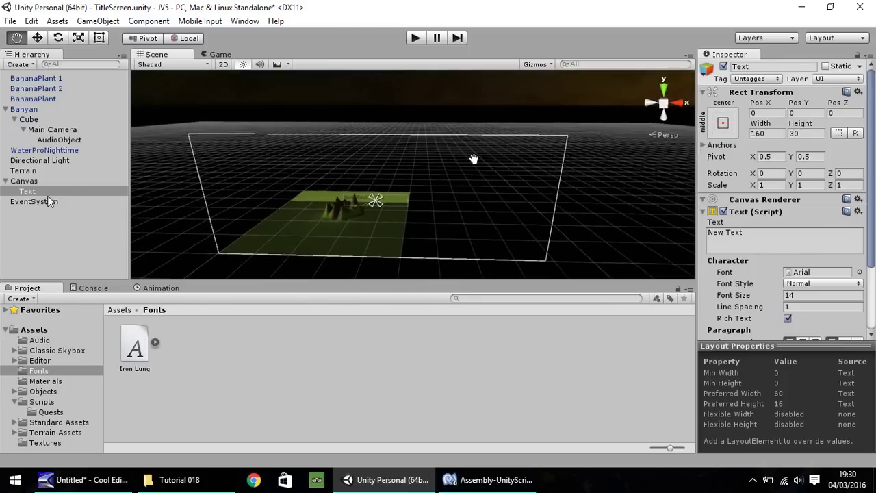
# - Anchor the Text element to the canvas top centre with Pos Y set to 0
pyautogui.click(36, 191)
pyautogui.click(724, 124)
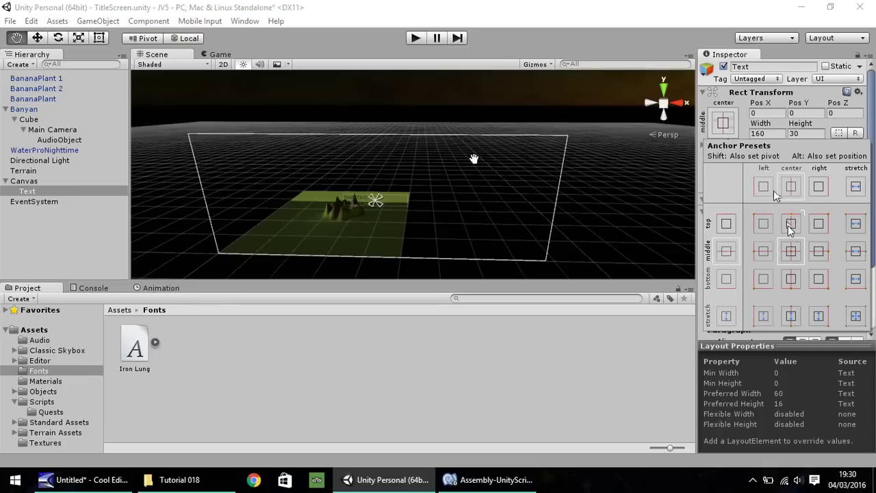
pyautogui.click(811, 113)
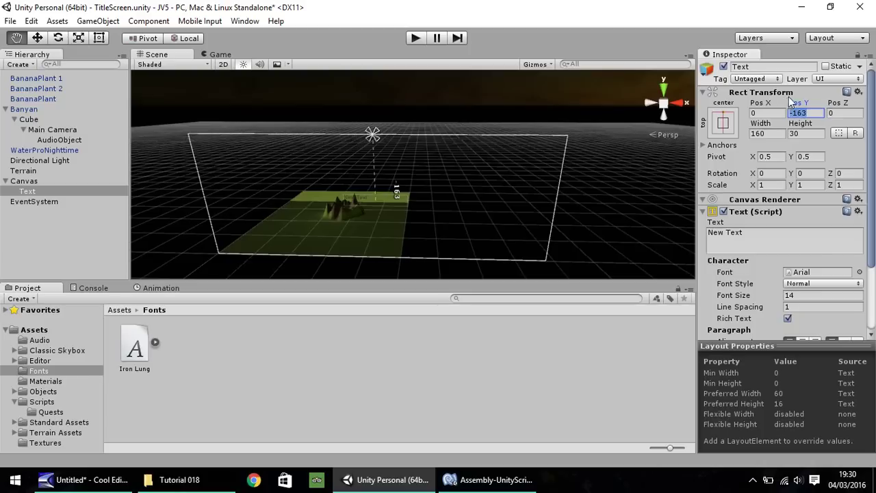
pyautogui.write('0')
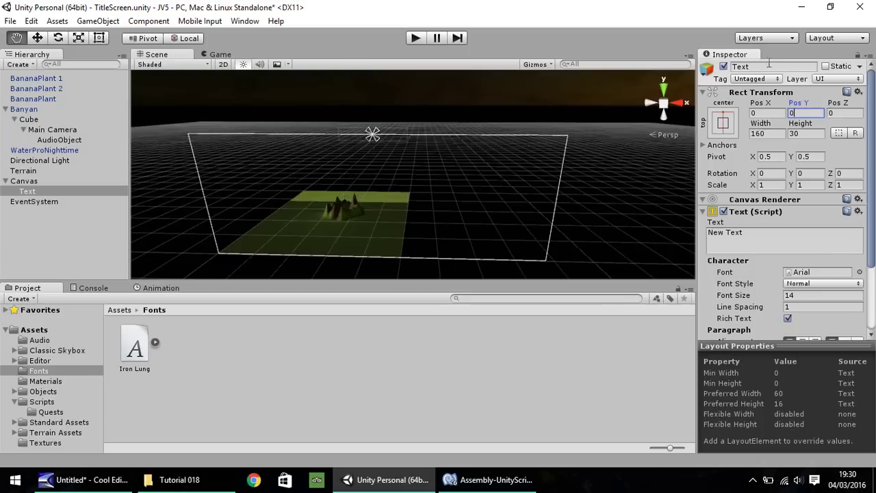
# - Enlarge the text box to 324 by 58 with the Rect tool
pyautogui.click(99, 39)
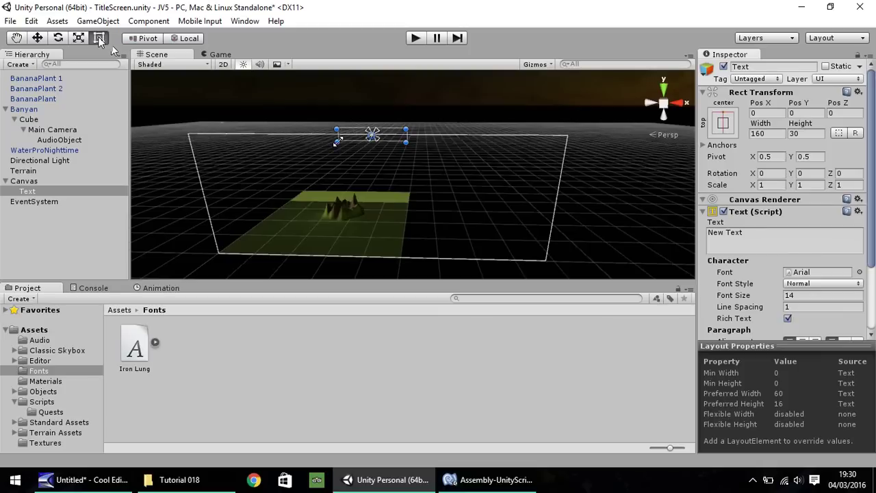
pyautogui.moveTo(336, 142); pyautogui.dragTo(316, 161)
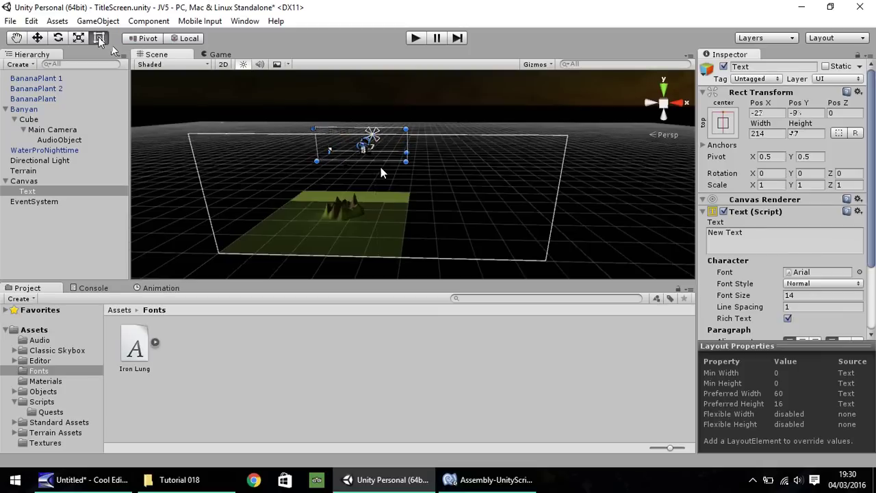
pyautogui.moveTo(406, 162)
pyautogui.mouseDown()
pyautogui.moveTo(449, 160)
pyautogui.moveTo(414, 157)
pyautogui.mouseUp()
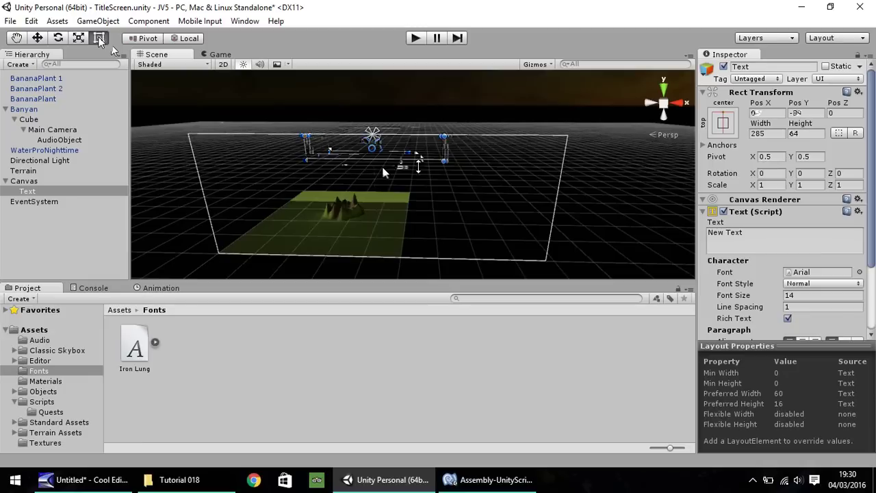
# - Change the text to 'JIMMY'S ADVENTURE' and assign the Iron Lung font
pyautogui.click(768, 234)
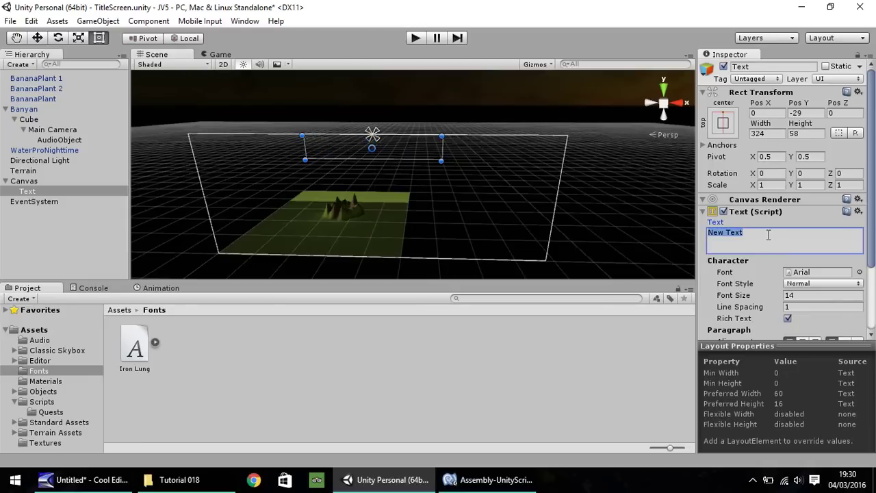
pyautogui.write("JIMMY'S ADVEN")
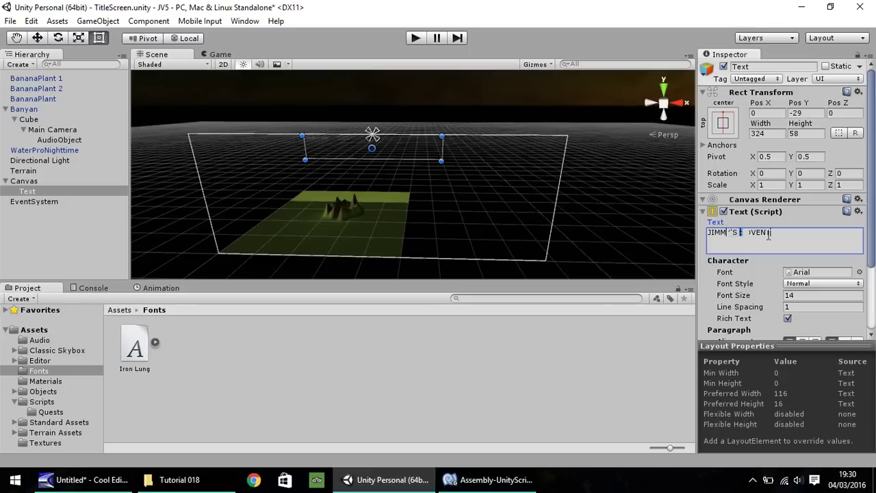
pyautogui.write('TURE')
pyautogui.scroll(-3, 873, 208)
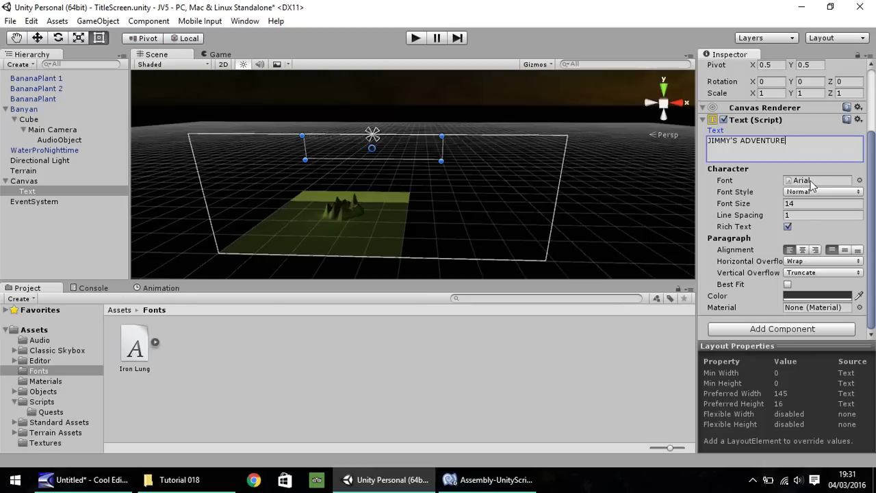
pyautogui.moveTo(134, 347); pyautogui.dragTo(809, 184)
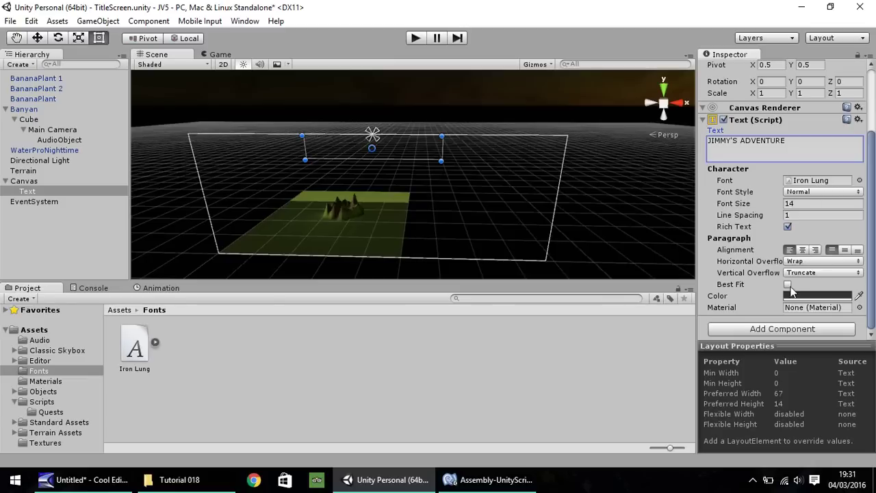
# - Colour the title white and centre it horizontally and vertically
pyautogui.click(818, 295)
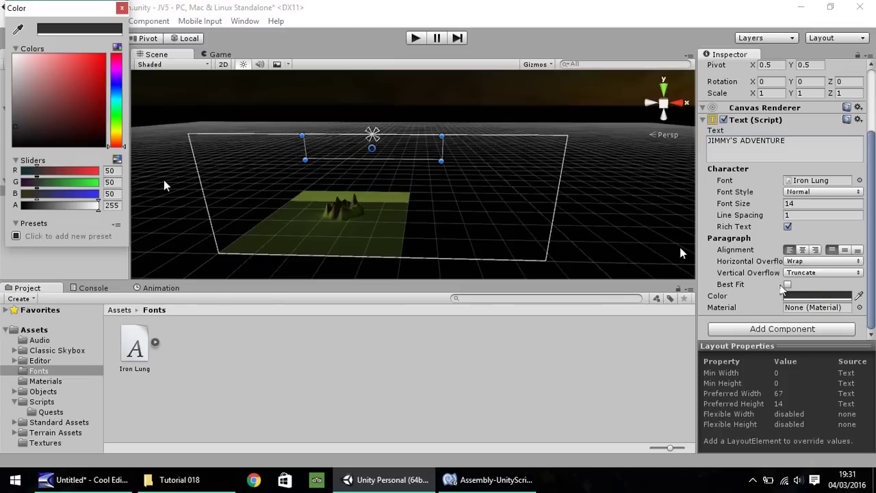
pyautogui.click(25, 79)
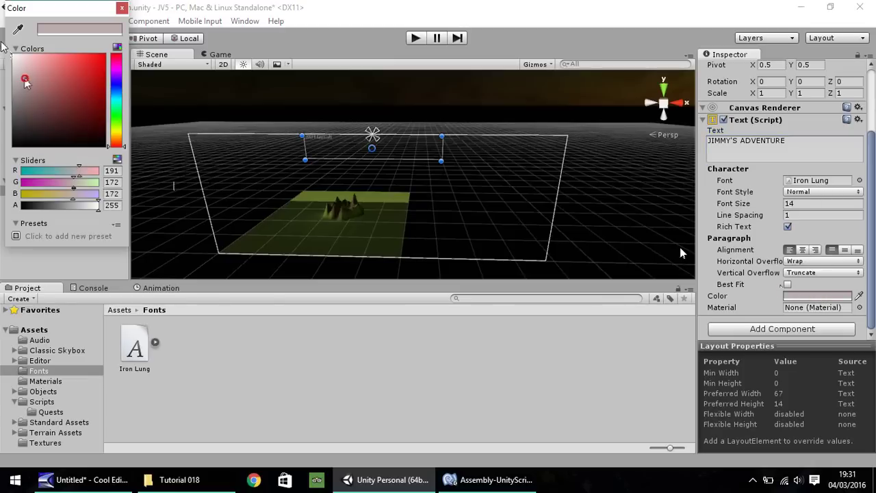
pyautogui.click(122, 8)
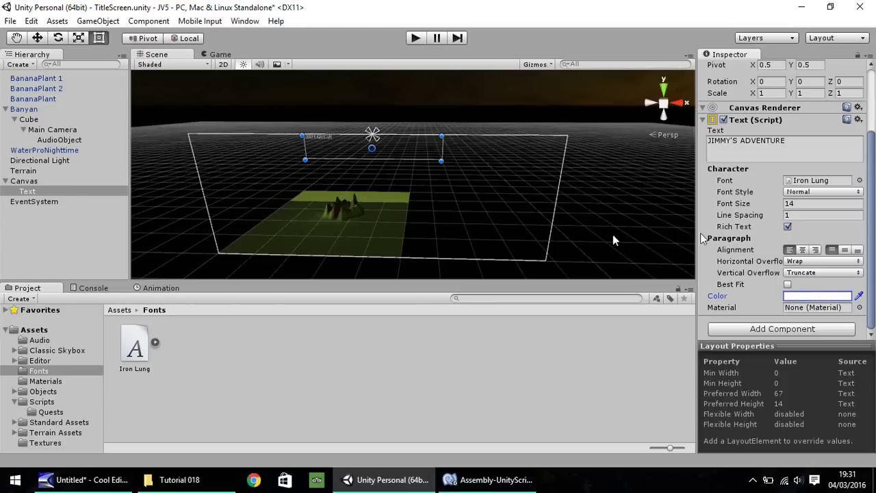
pyautogui.click(805, 250)
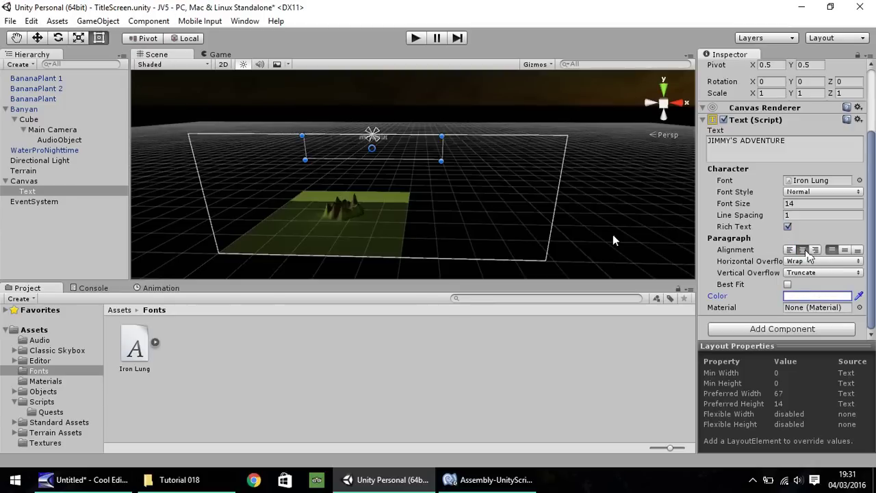
pyautogui.click(845, 251)
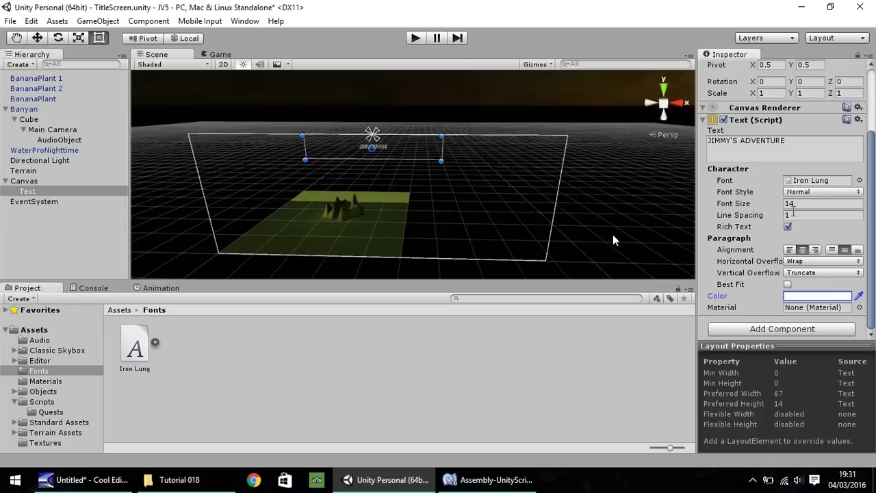
# - Set the title's font size to 100 and widen its box until 'JIMMY'S ADVENTURE' fits
pyautogui.click(808, 203)
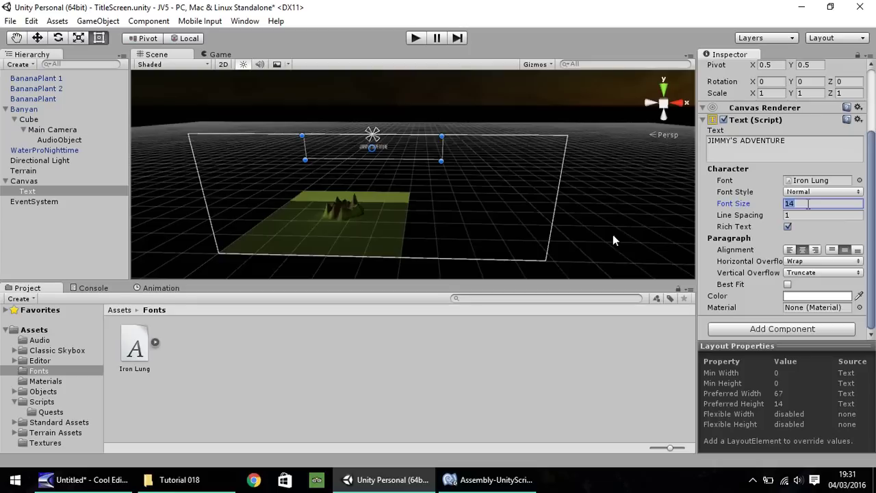
pyautogui.write('50')
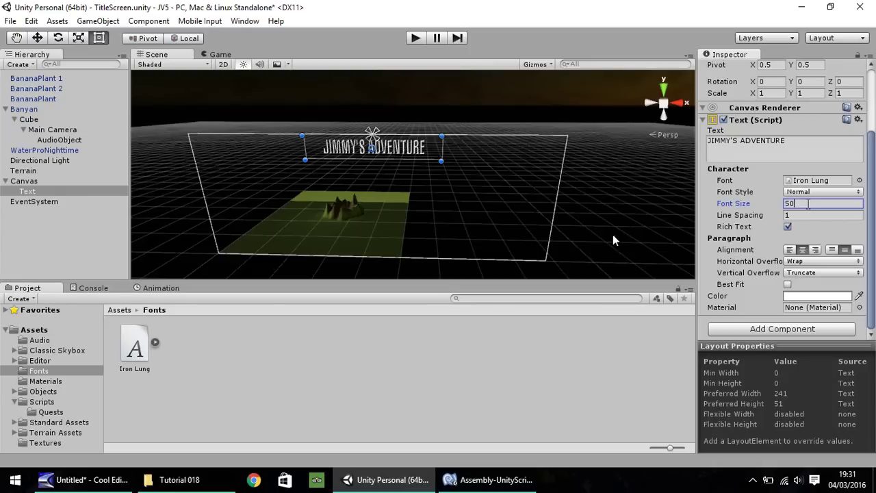
pyautogui.press('BackSpace')
pyautogui.press('BackSpace')
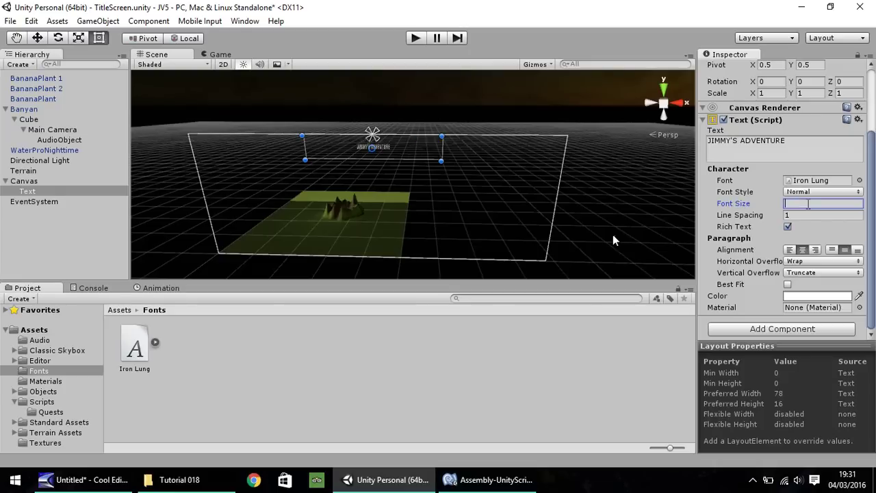
pyautogui.write('100')
pyautogui.moveTo(305, 159); pyautogui.dragTo(263, 186)
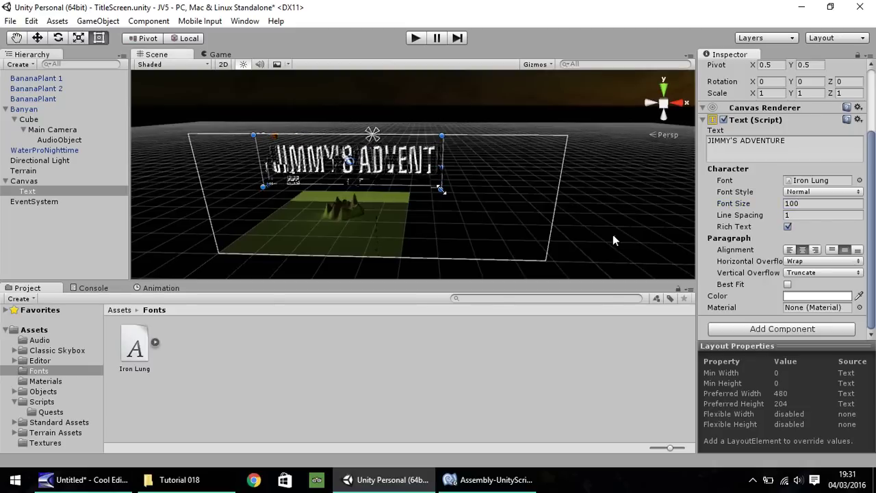
pyautogui.moveTo(442, 186); pyautogui.dragTo(490, 192)
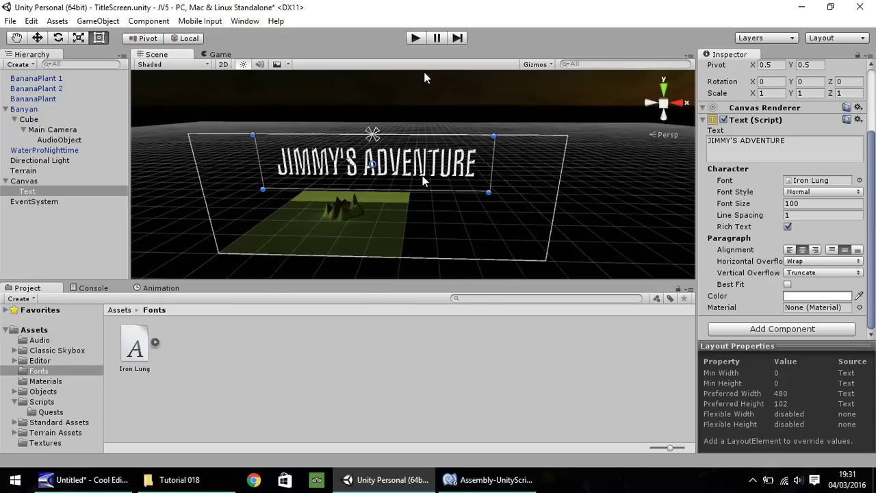
# - Preview the title in play mode, then begin a new animation clip for the Text object
pyautogui.click(415, 39)
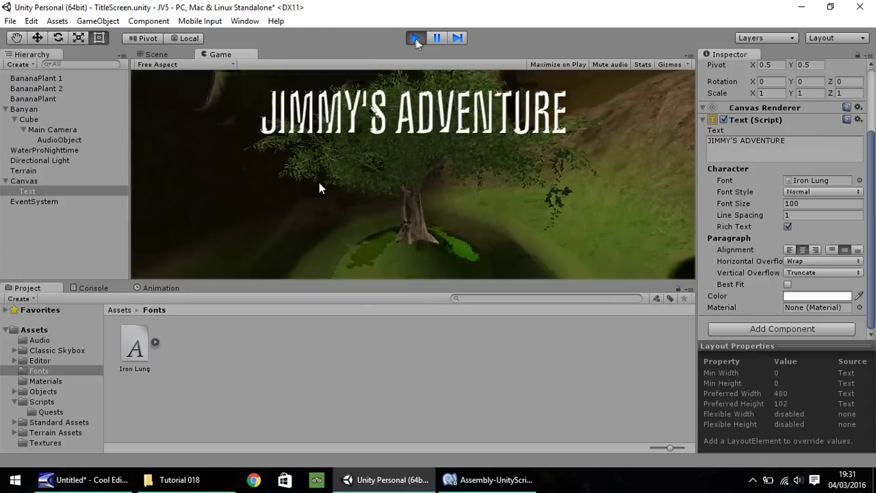
pyautogui.click(415, 39)
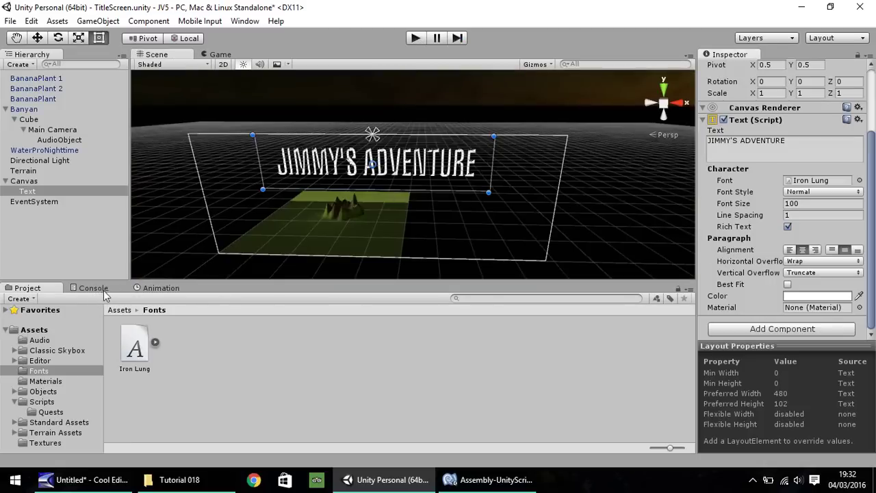
pyautogui.click(30, 192)
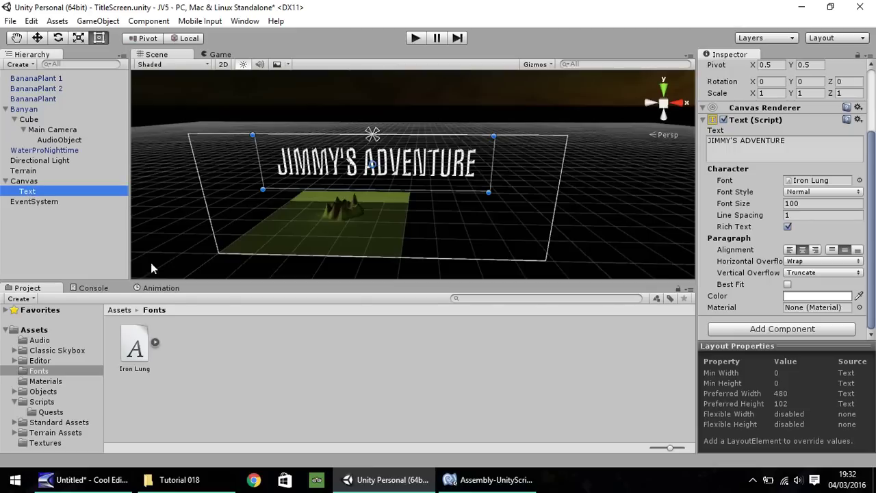
pyautogui.click(156, 289)
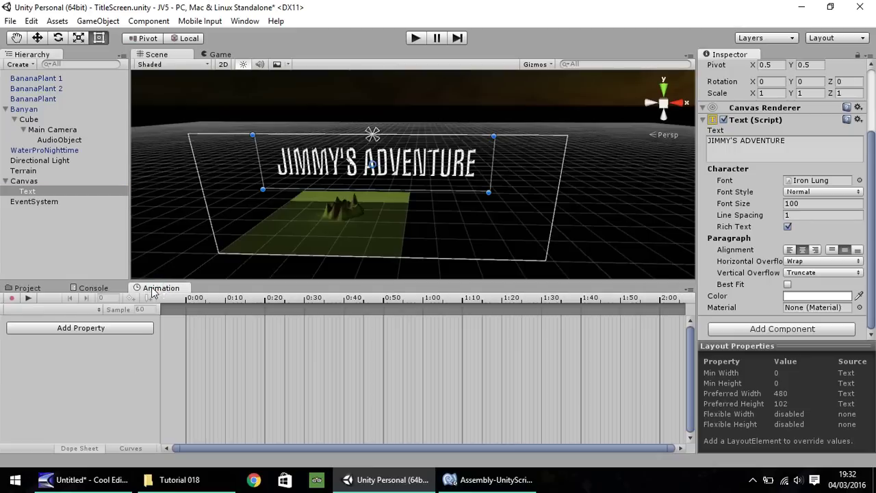
pyautogui.click(12, 299)
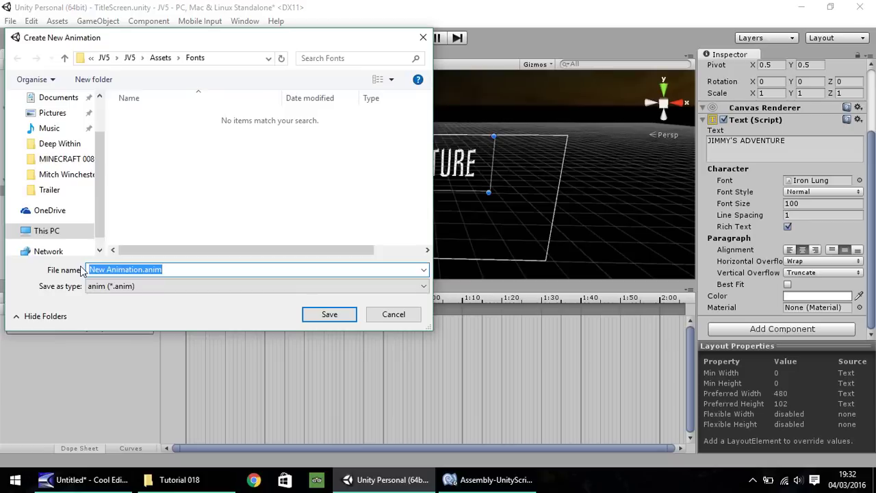
# - Save the new animation clip as TitleFontAnimate
pyautogui.write('t')
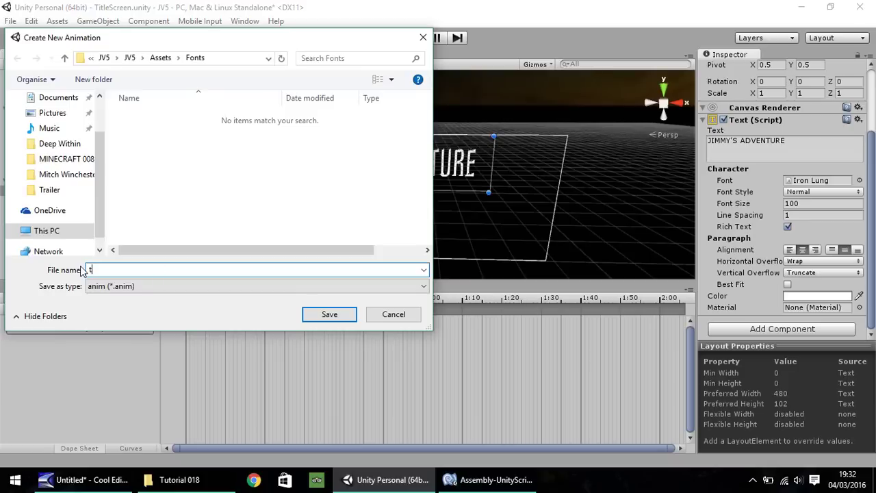
pyautogui.write('TitleFontAnimate')
pyautogui.press('Return')
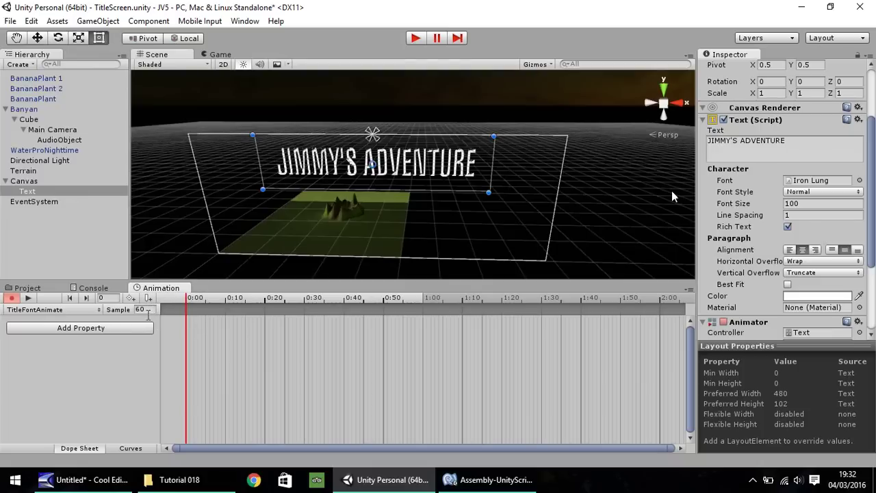
# - Keyframe the title colour white at frame 0 and blue at frame 180
pyautogui.click(815, 297)
pyautogui.click(78, 100)
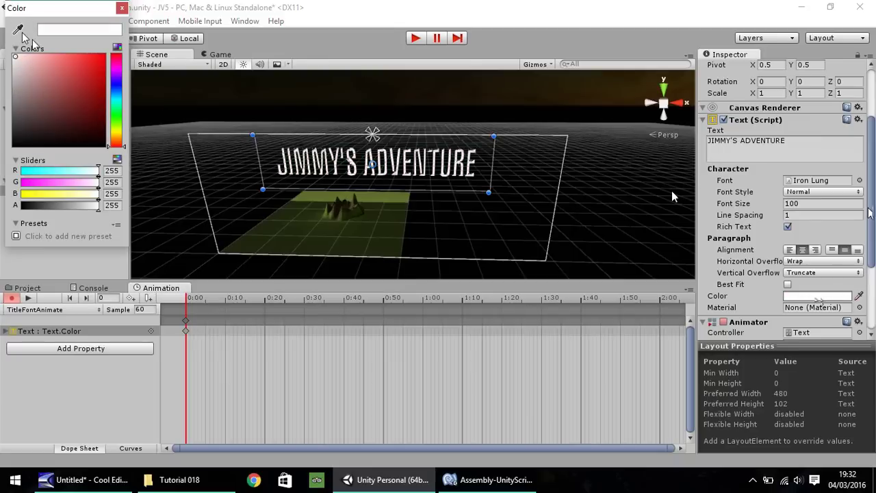
pyautogui.click(121, 8)
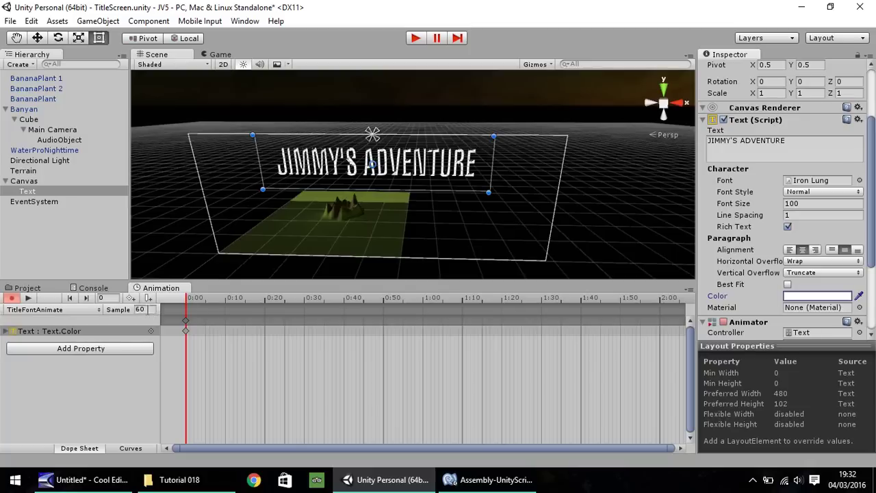
pyautogui.click(108, 299)
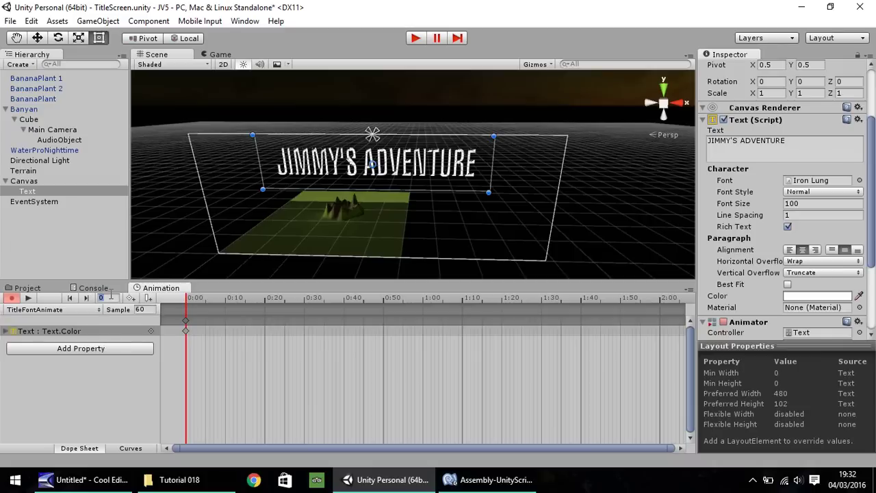
pyautogui.write('180')
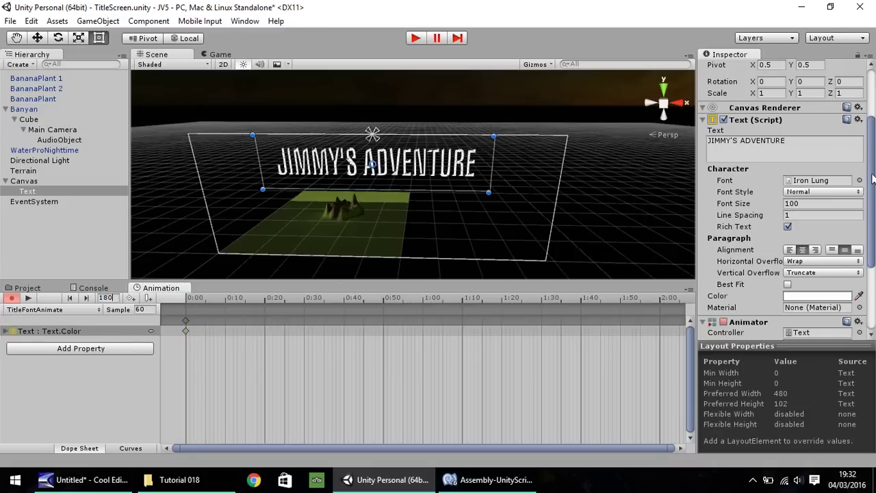
pyautogui.click(804, 299)
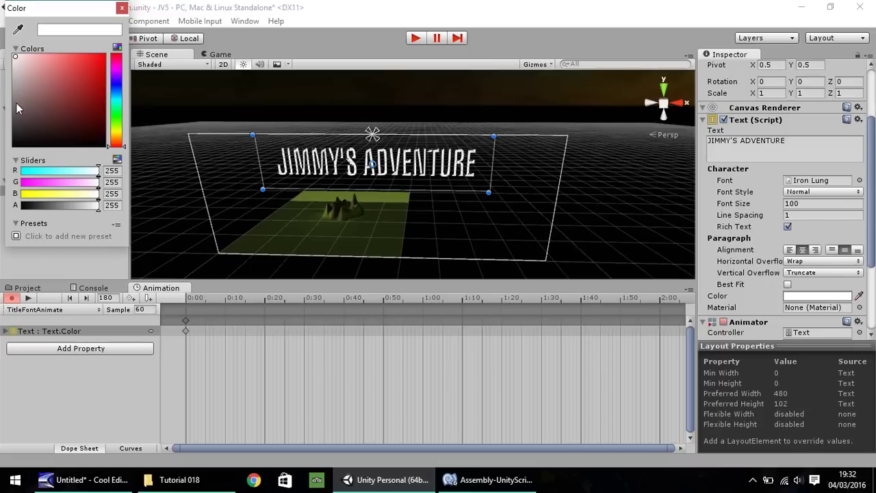
pyautogui.click(115, 89)
pyautogui.moveTo(34, 63); pyautogui.dragTo(60, 67)
pyautogui.click(122, 8)
# - Keyframe the title colour green at frame 360 and white again at frame 540
pyautogui.click(107, 298)
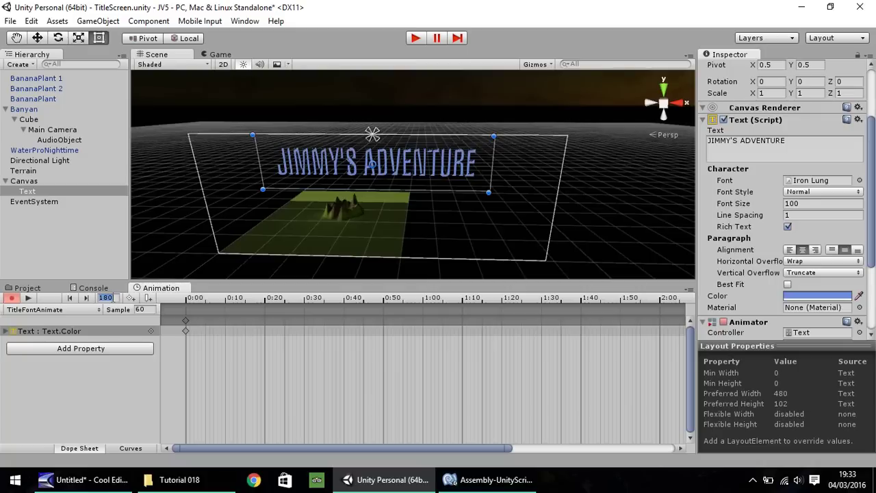
pyautogui.write('360')
pyautogui.click(816, 296)
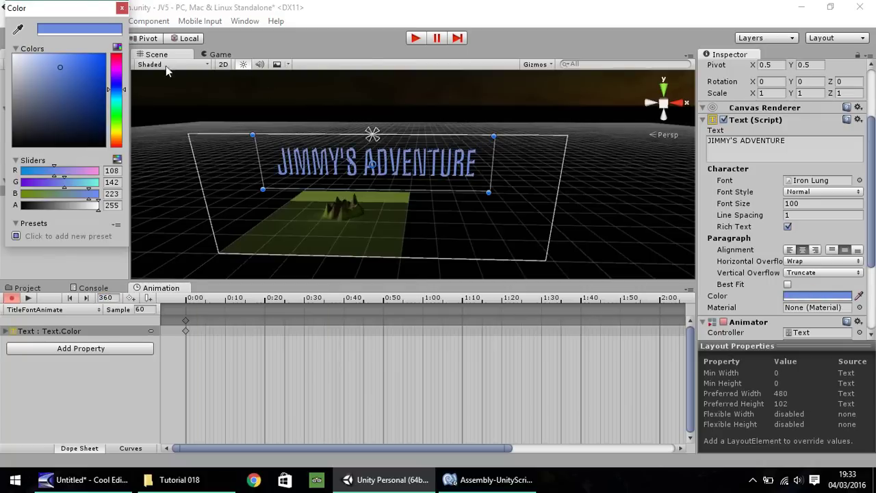
pyautogui.moveTo(116, 131); pyautogui.dragTo(117, 125)
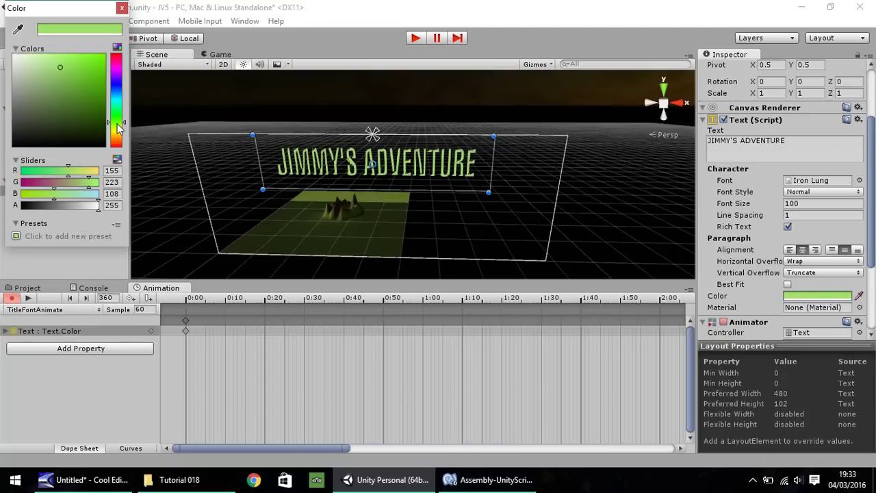
pyautogui.click(122, 9)
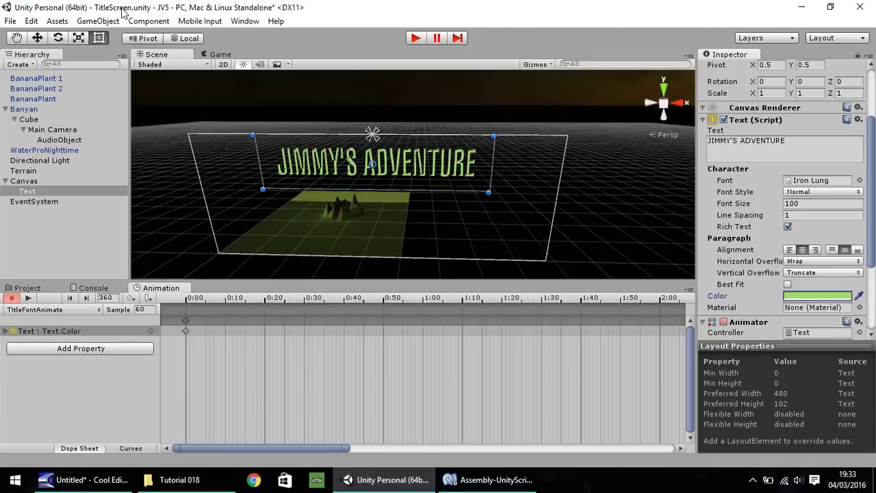
pyautogui.click(110, 298)
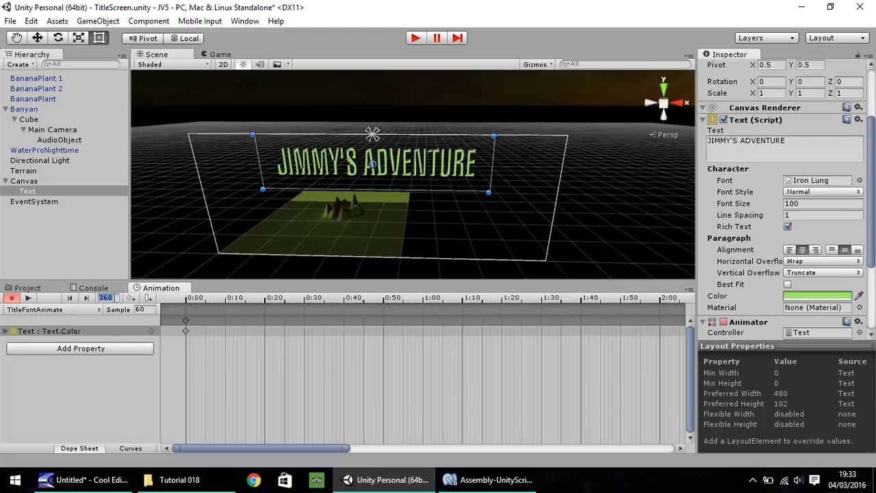
pyautogui.write('540')
pyautogui.click(801, 300)
pyautogui.moveTo(27, 62); pyautogui.dragTo(3, 45)
pyautogui.click(122, 8)
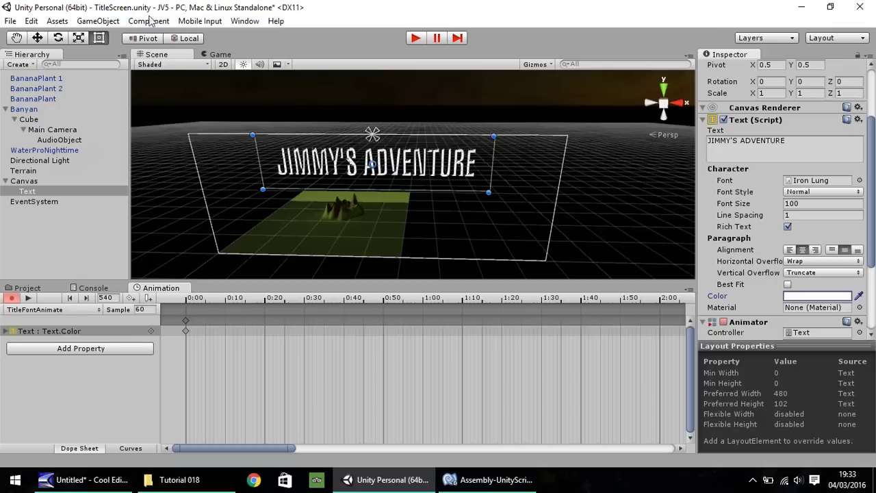
pyautogui.click(415, 39)
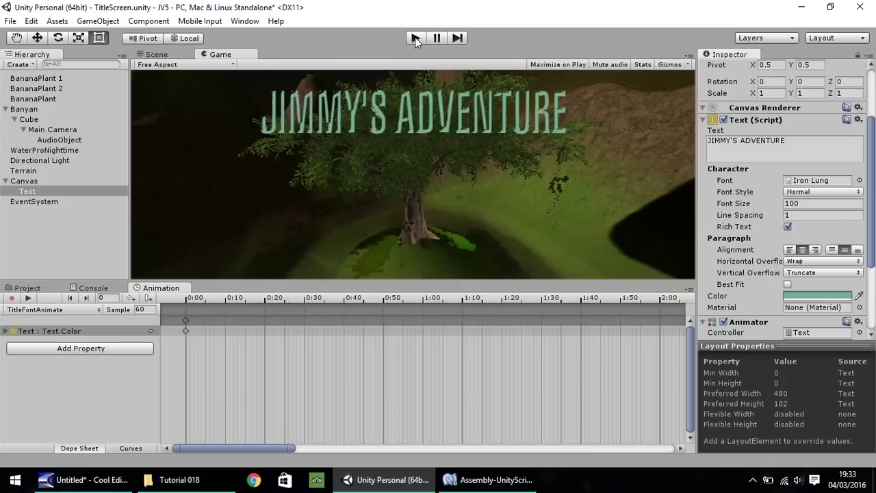
pyautogui.click(414, 38)
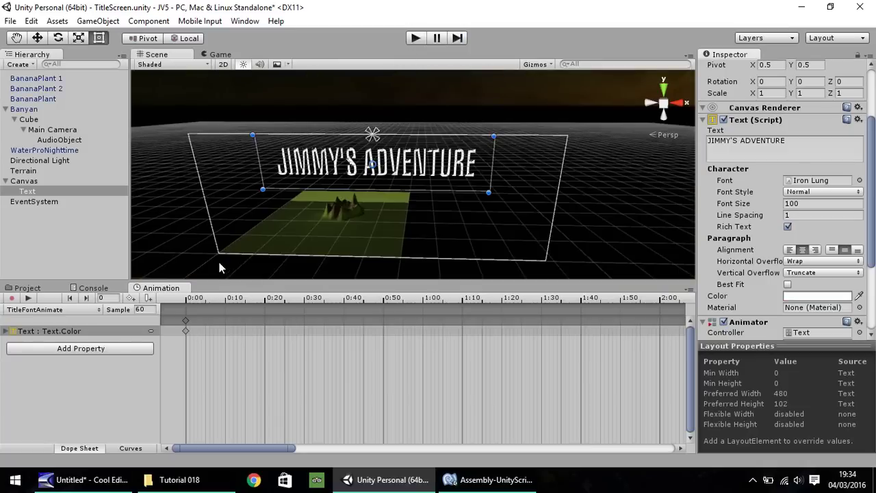
# - Create a Javascript asset TitleButtons.js inside the Project's Scripts folder
pyautogui.click(27, 287)
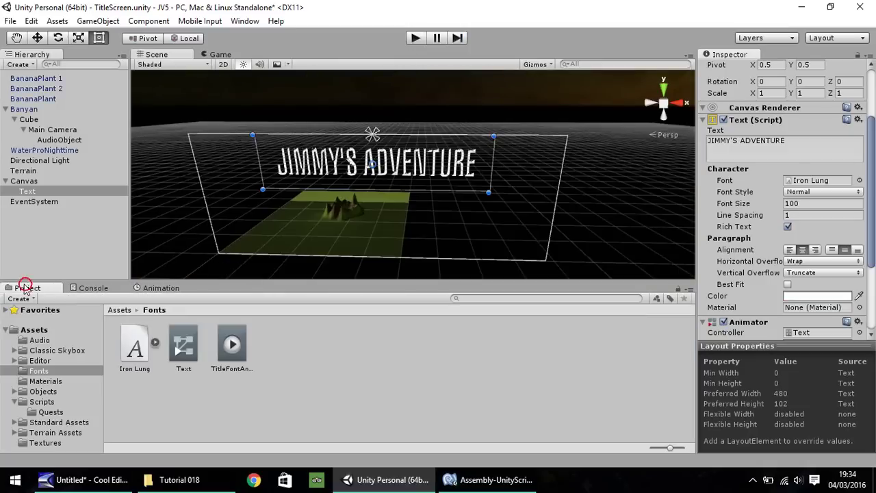
pyautogui.click(6, 110)
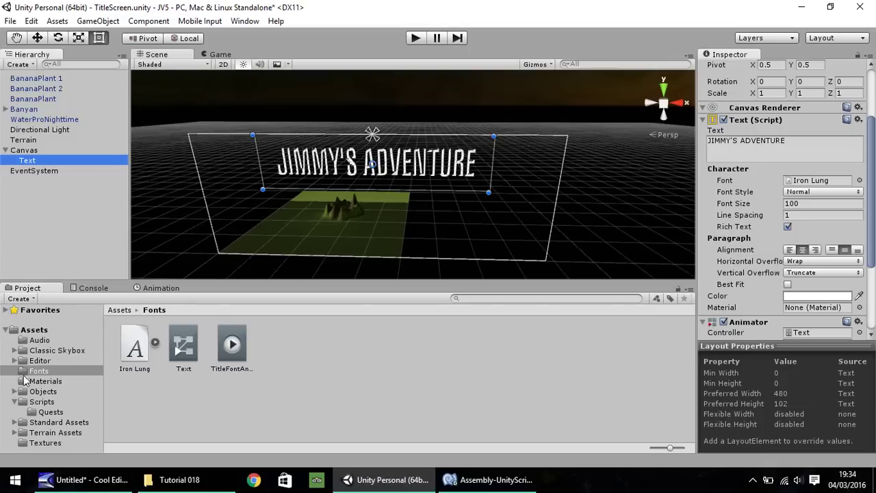
pyautogui.click(44, 403)
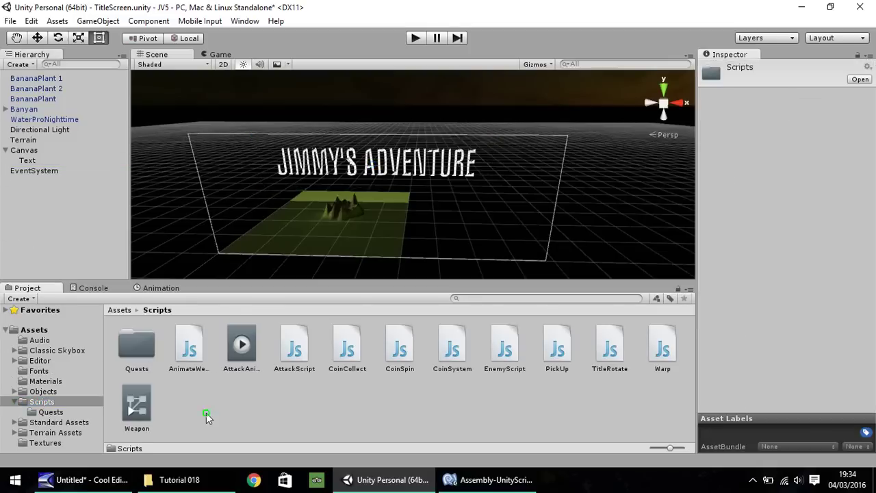
pyautogui.rightClick(207, 414)
pyautogui.moveTo(340, 197)
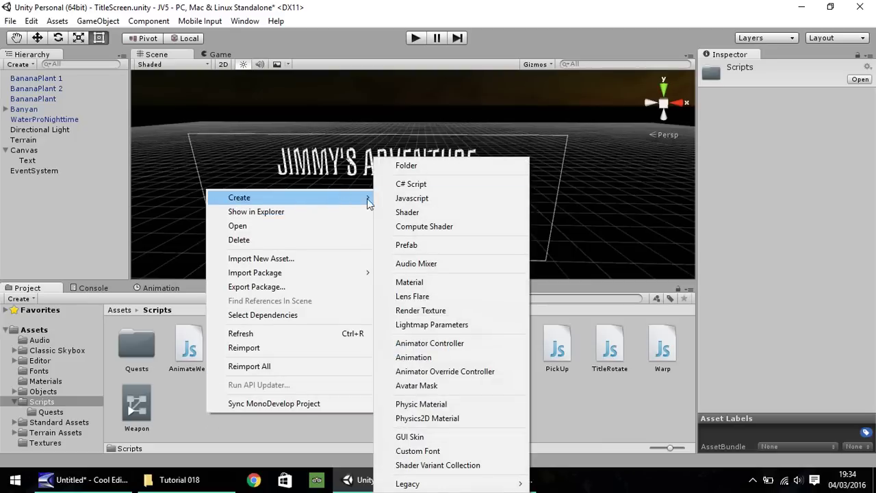
pyautogui.click(406, 199)
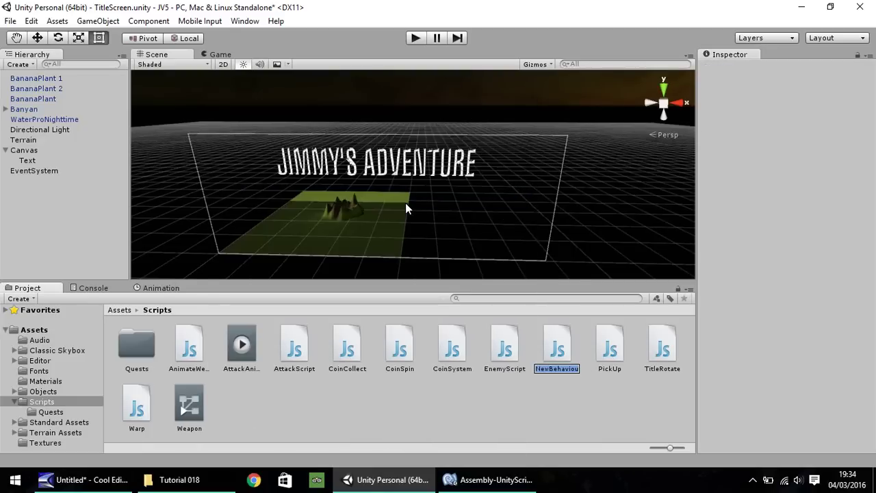
pyautogui.write('TitleButtons')
pyautogui.press('Return')
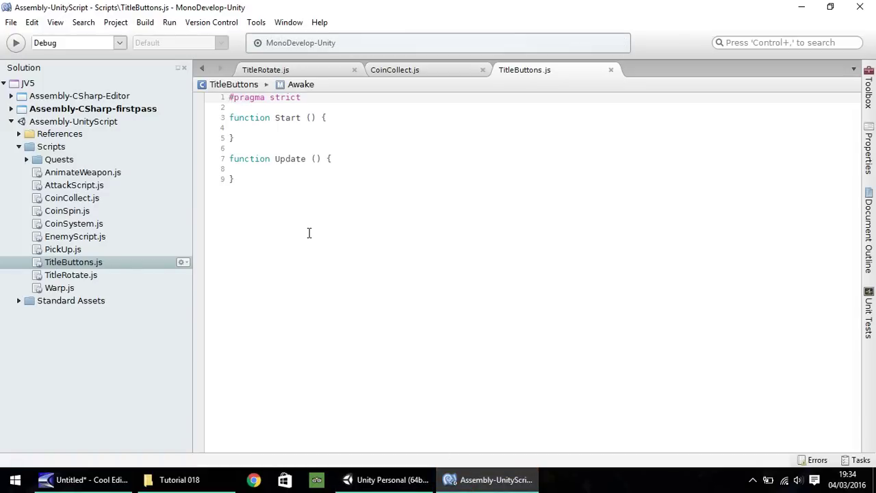
# - Replace the template code with an opening 'function OnGUI () {'
pyautogui.moveTo(309, 233); pyautogui.dragTo(213, 93)
pyautogui.press('Delete')
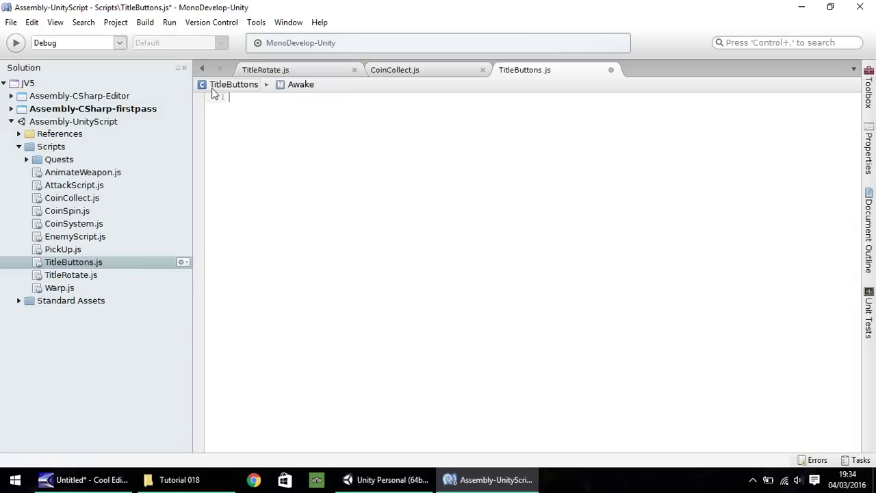
pyautogui.write('function ON')
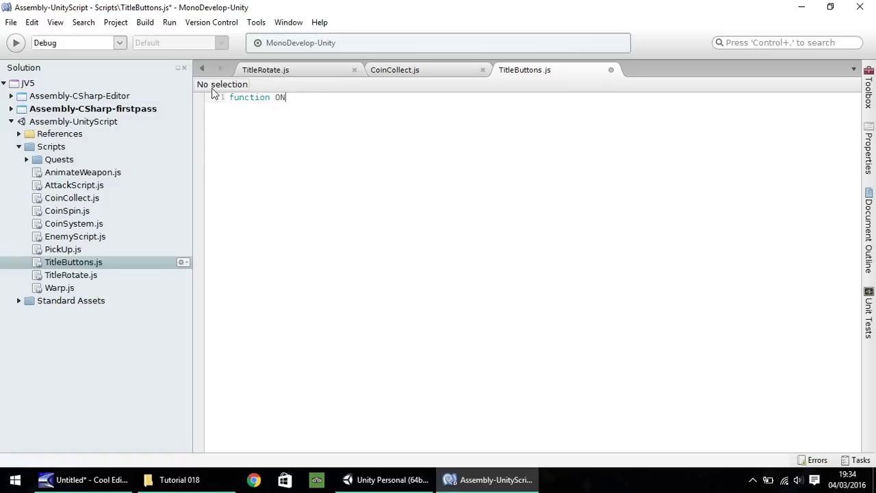
pyautogui.press('BackSpace')
pyautogui.write('nGUI () {')
pyautogui.press('Return')
# - Write the 'Play Game' GUI.Button condition using Rect (Screen.width/2-50, Screen.height/2, 100, 30)
pyautogui.write('i')
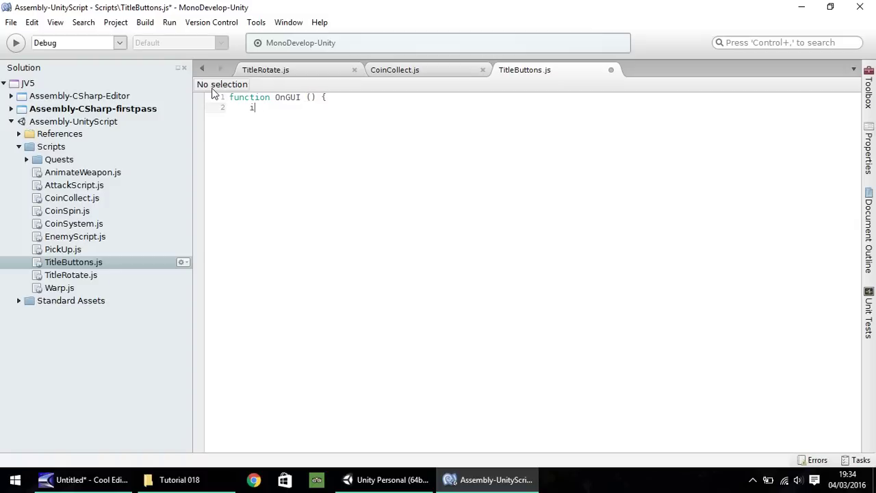
pyautogui.write('f (GUI.Butto')
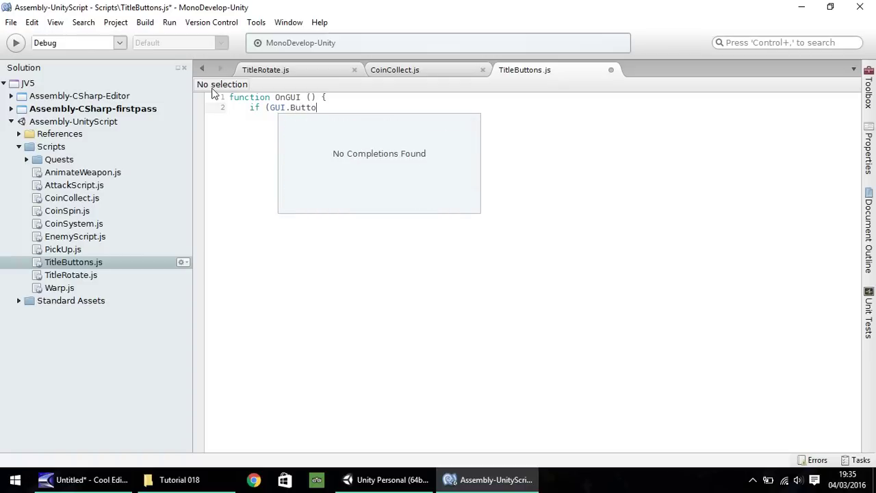
pyautogui.write('n (')
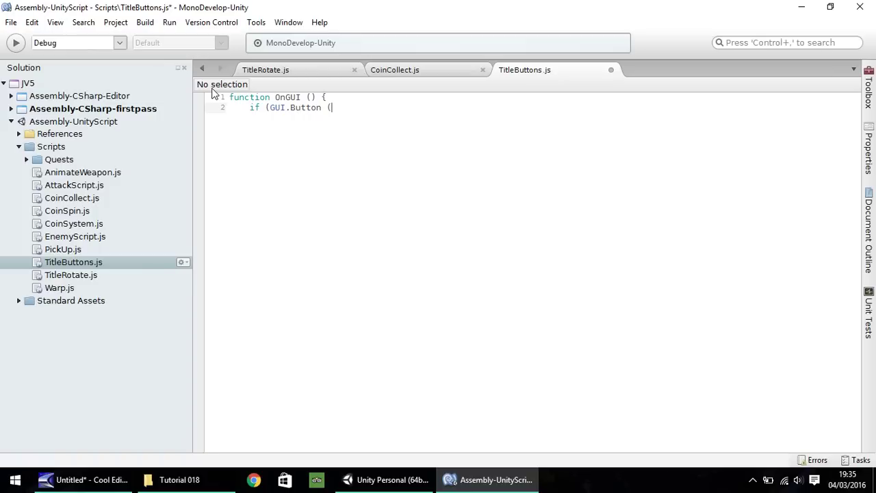
pyautogui.write('Rect (')
pyautogui.write('Screen.width/2-')
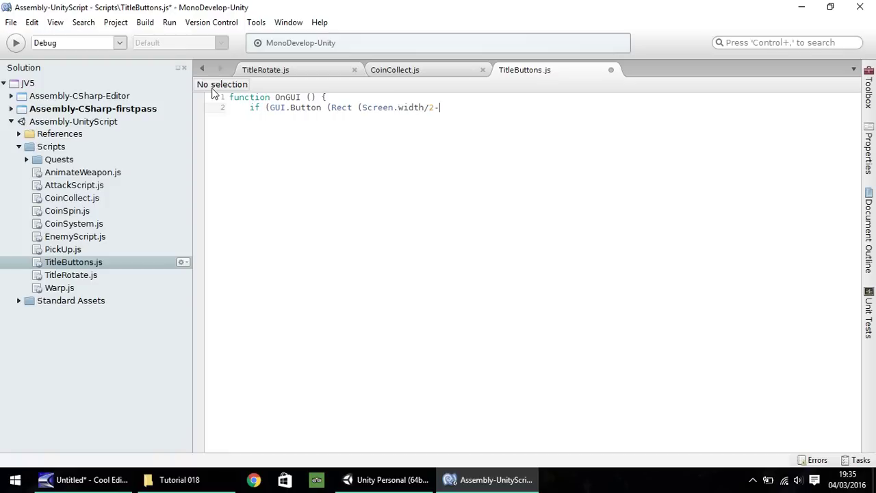
pyautogui.write('50, Screen.height/2, 100')
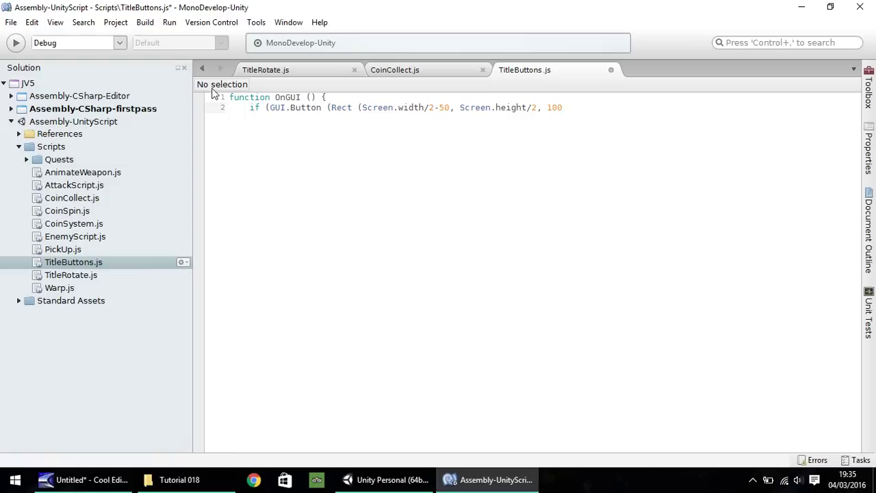
pyautogui.write(', 30), "Play Game")) {')
# - Start a new line inside the Play Game button's if block
pyautogui.press('Return')
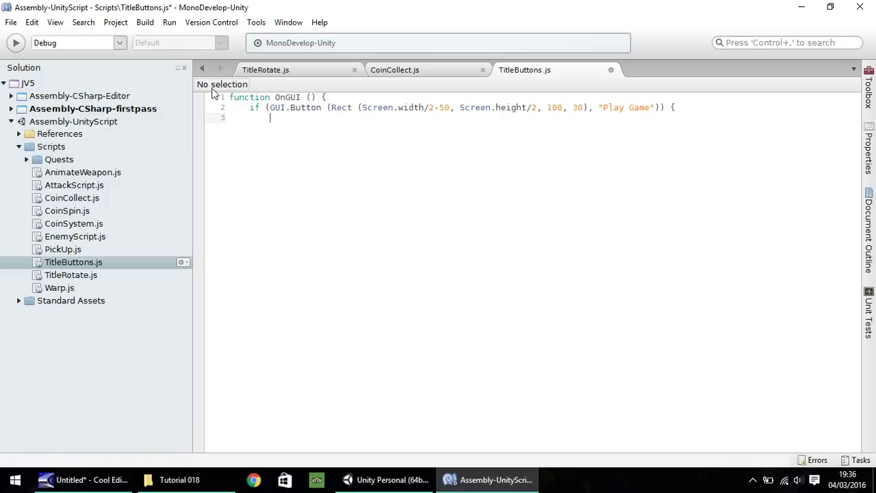
# - Add 'Application.LoadLevel (1);', close the if and OnGUI blocks, and save TitleButtons.js
pyautogui.write('Applica')
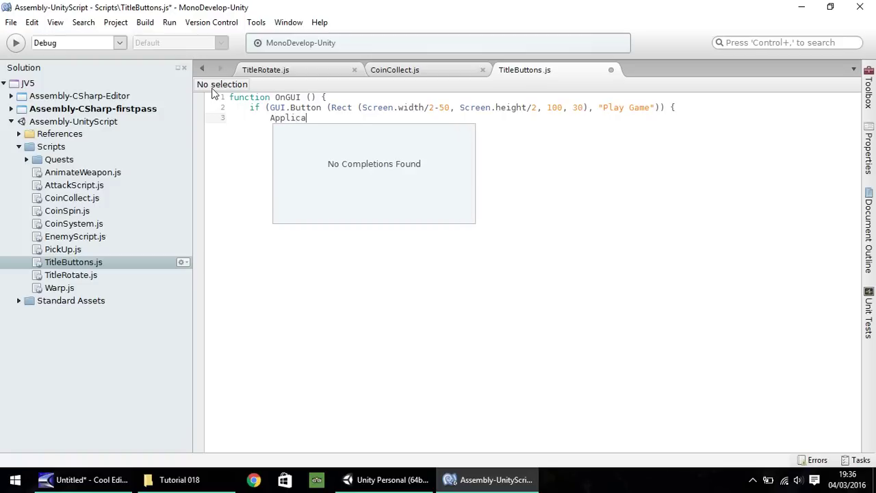
pyautogui.write('tion.')
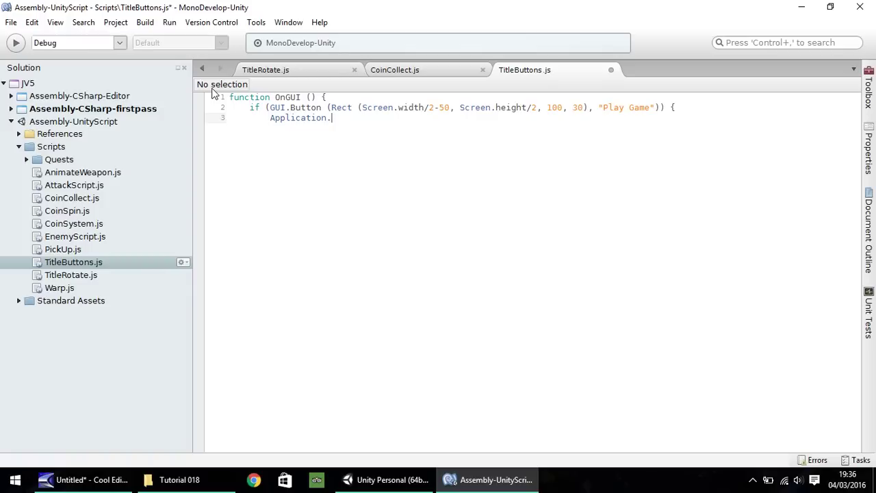
pyautogui.write('Load')
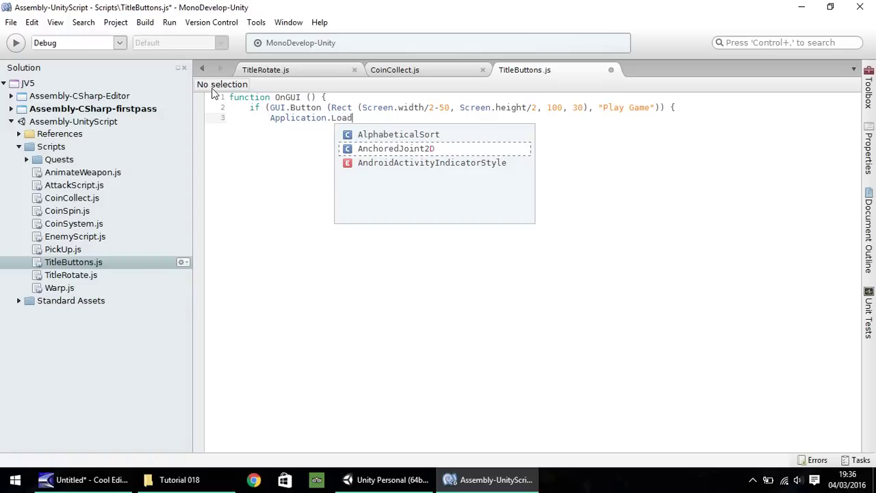
pyautogui.write('Level')
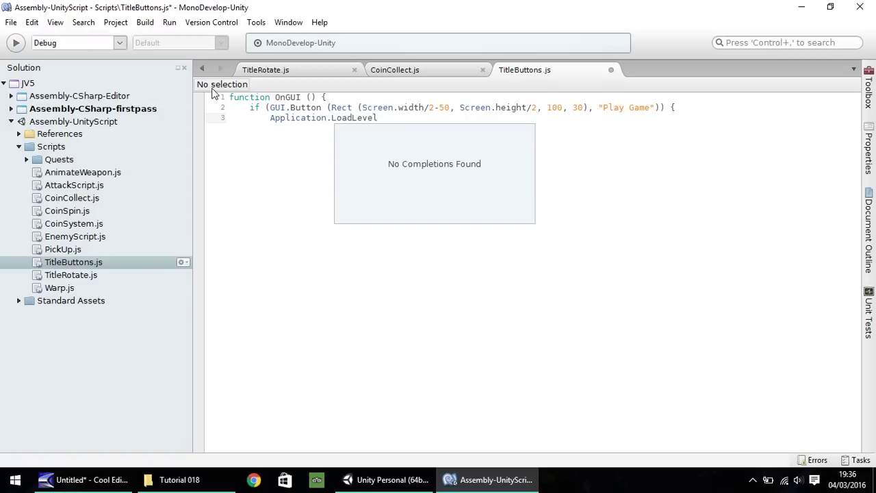
pyautogui.write(' (')
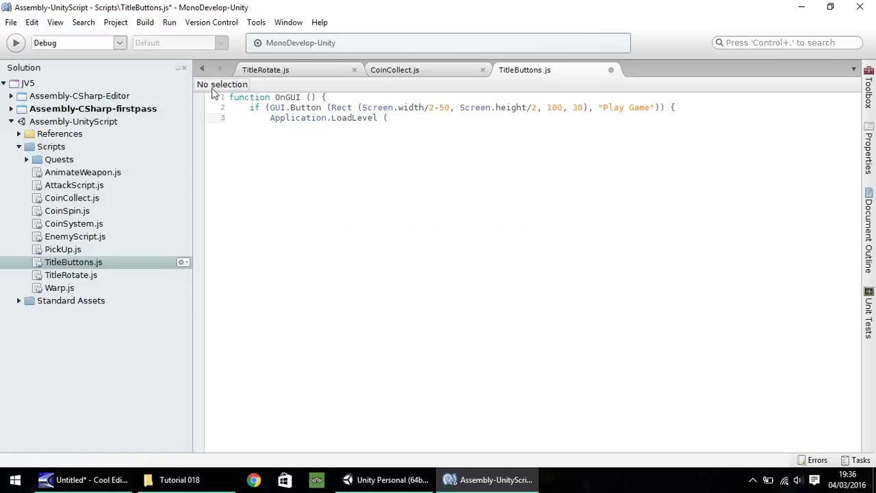
pyautogui.write('1)')
pyautogui.write(';')
pyautogui.press('Return')
pyautogui.write('}')
pyautogui.press('Return')
pyautogui.write('}')
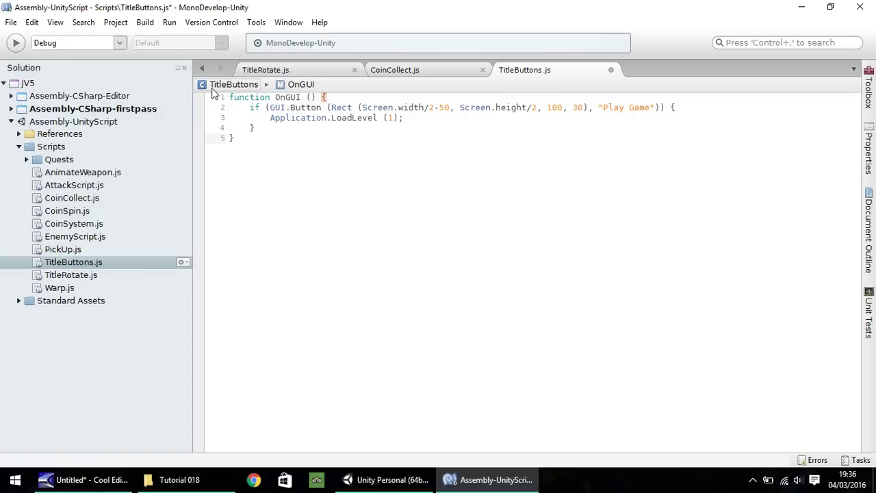
pyautogui.hotkey('ctrl', 's')
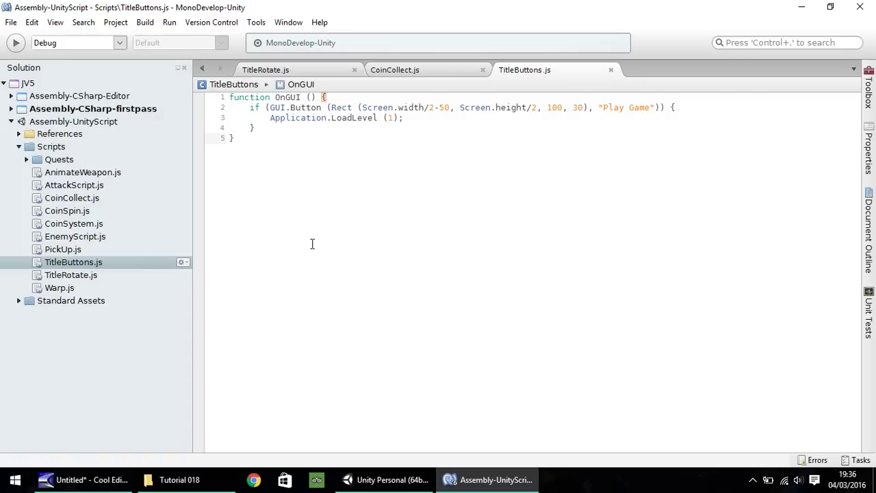
pyautogui.click(383, 479)
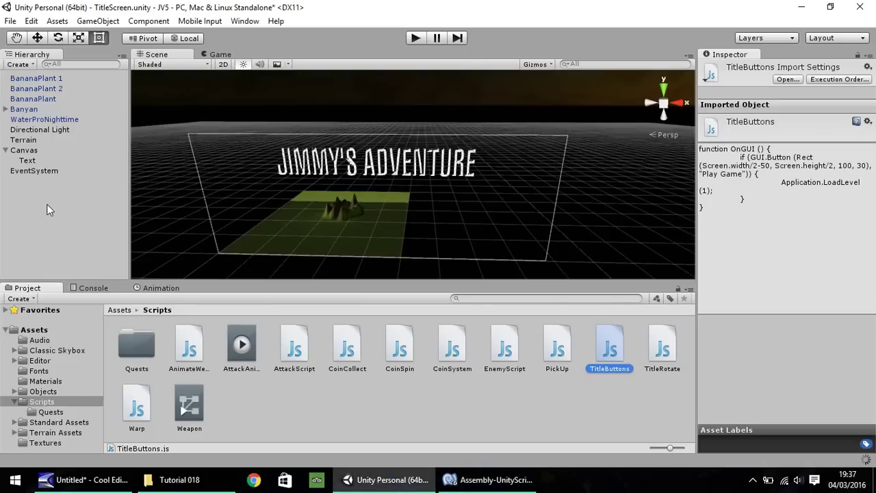
# - Create an empty GameObject named TitleButtonsObject and drag the TitleButtons.js script onto it
pyautogui.rightClick(40, 261)
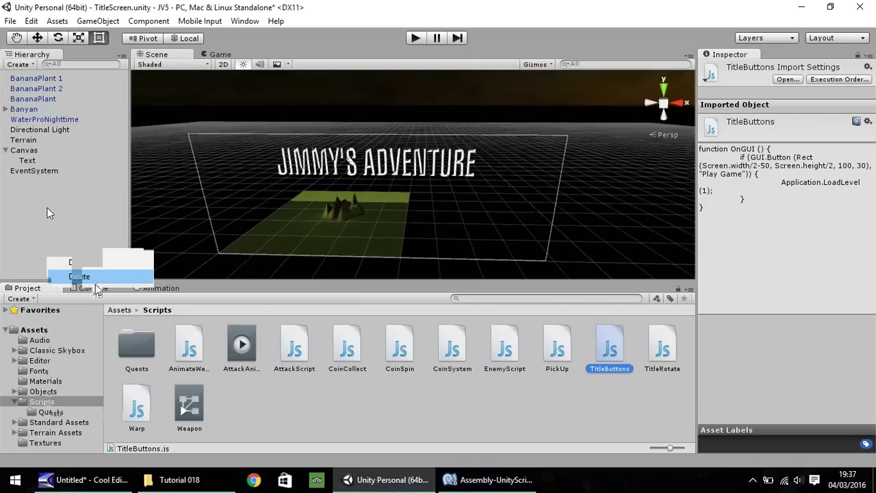
pyautogui.click(80, 306)
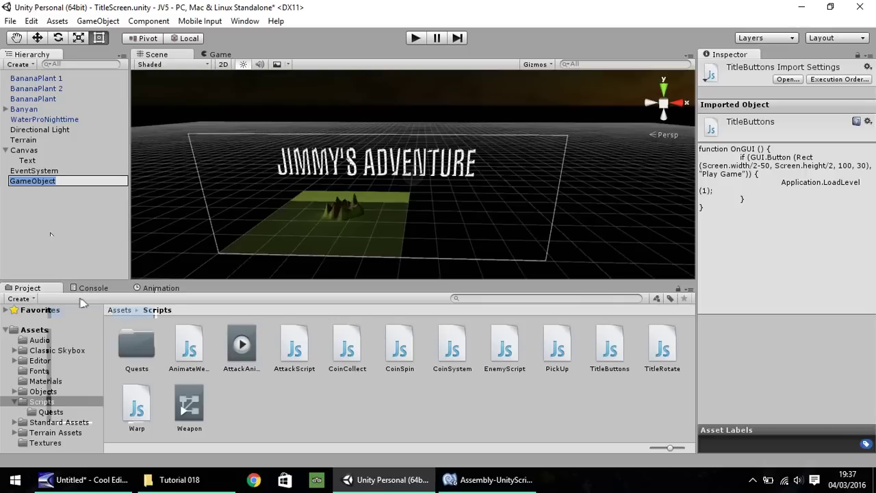
pyautogui.write('TitleB')
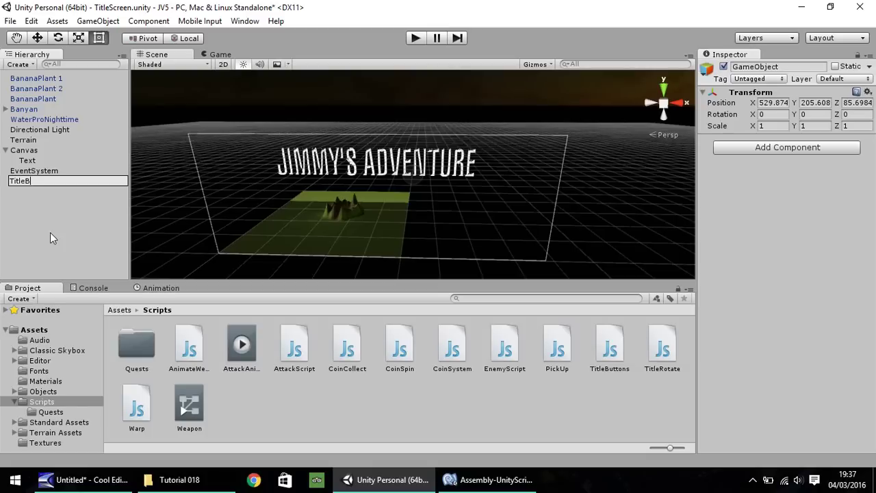
pyautogui.write('uttonsObject')
pyautogui.press('Return')
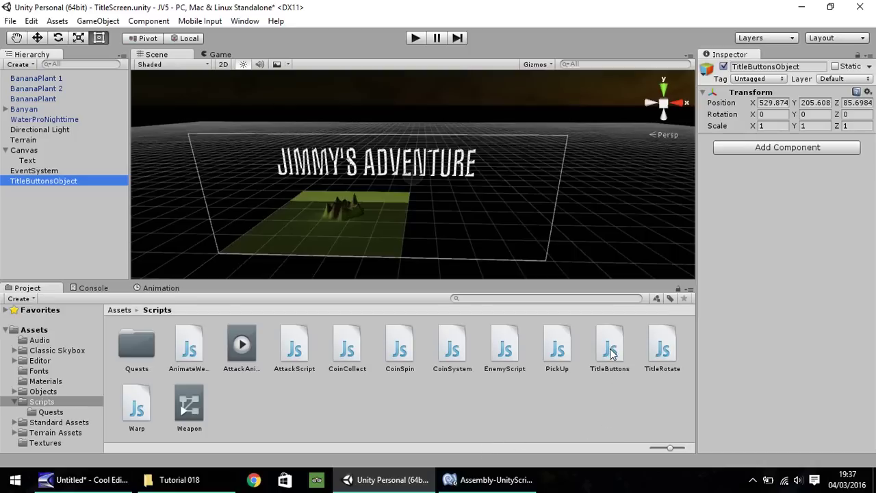
pyautogui.moveTo(610, 349); pyautogui.dragTo(57, 189)
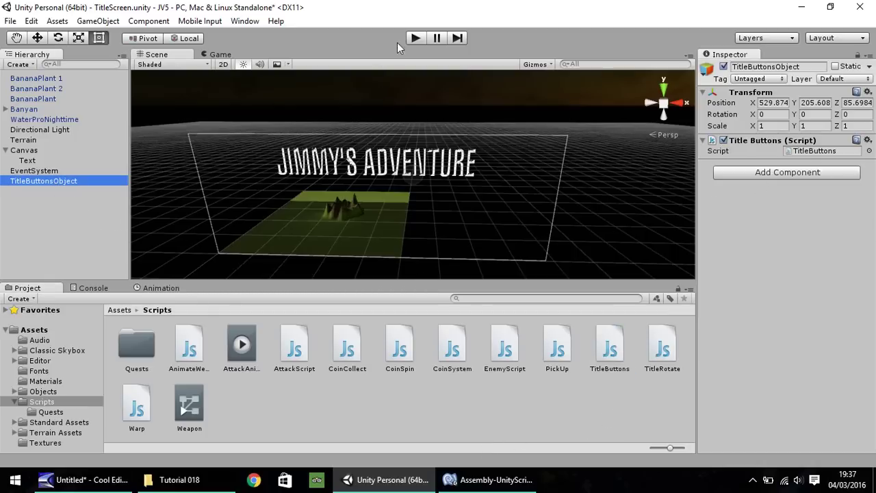
# - Play-test the title screen, see Play Game fail because level 1 isn't in build settings, then return to MonoDevelop
pyautogui.click(415, 39)
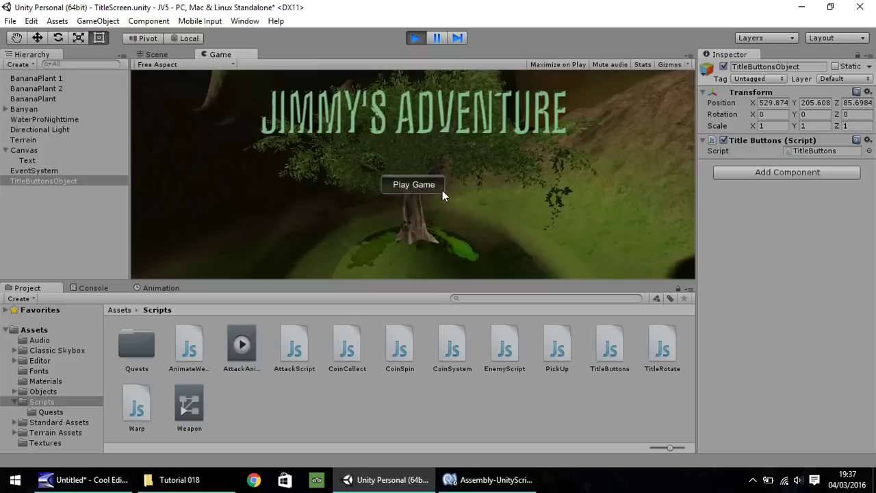
pyautogui.click(442, 194)
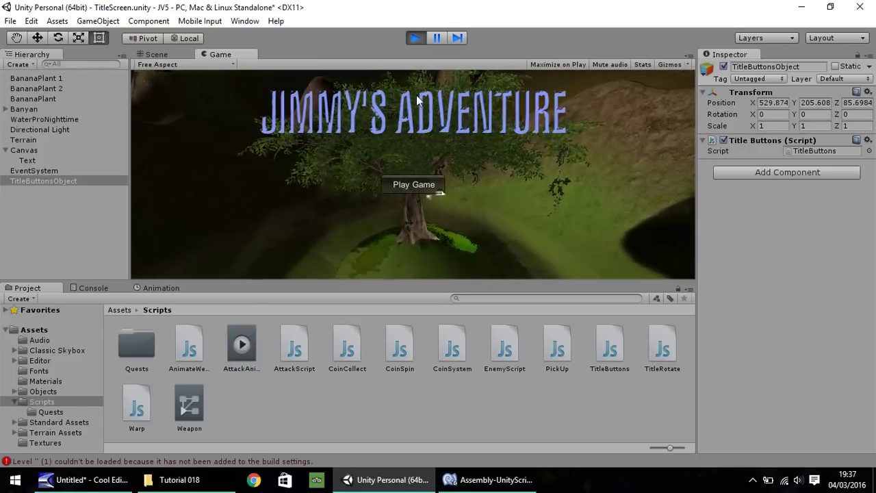
pyautogui.click(415, 38)
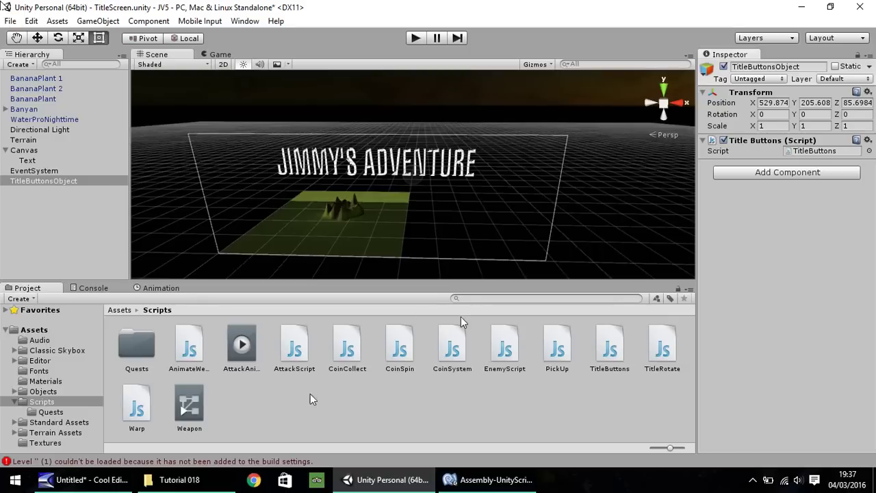
pyautogui.click(464, 476)
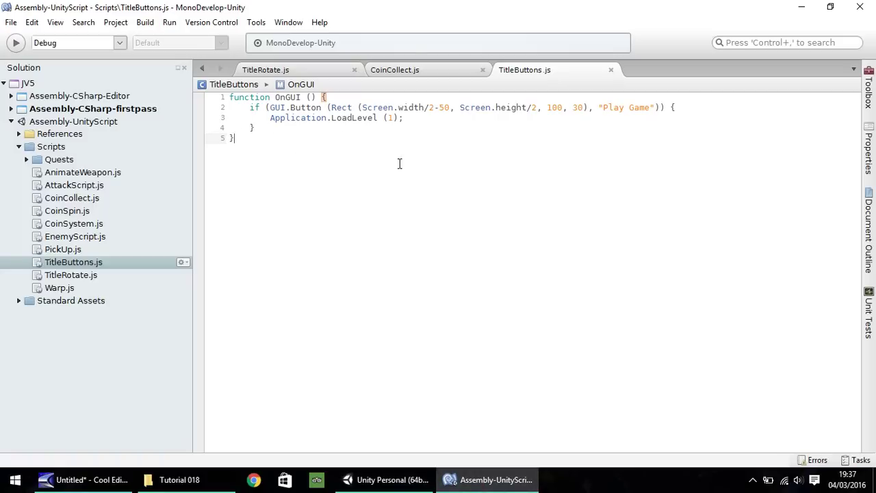
# - Paste a copy of the Play Game GUI.Button statement below its block and change Screen.height/2 to Screen.height/2+40
pyautogui.click(286, 128)
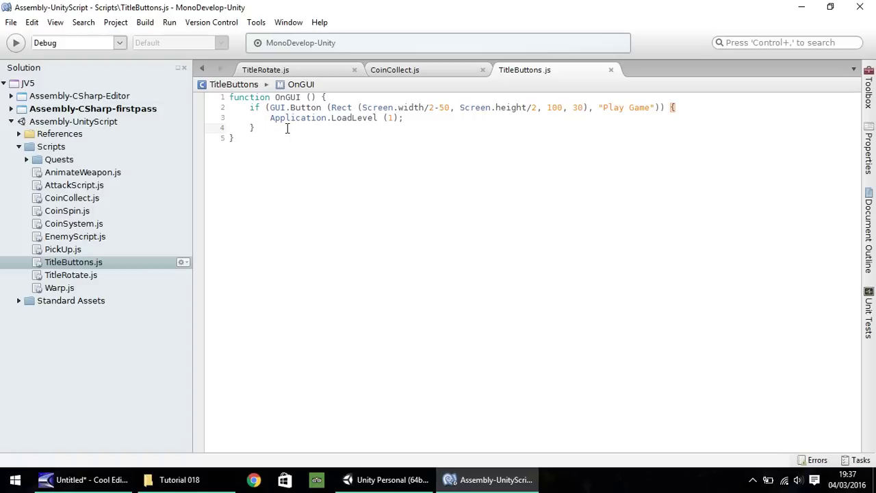
pyautogui.press('Return')
pyautogui.press('Return')
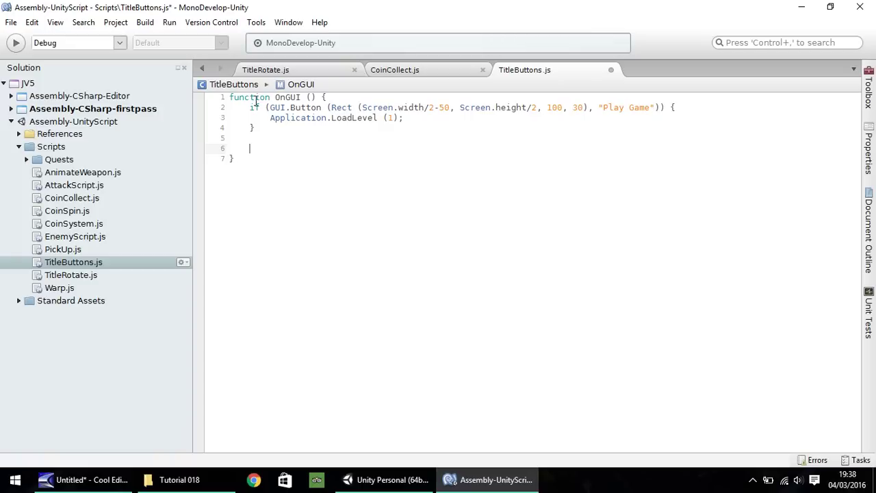
pyautogui.moveTo(250, 107); pyautogui.dragTo(682, 106)
pyautogui.hotkey('ctrl', 'c')
pyautogui.click(266, 142)
pyautogui.hotkey('ctrl', 'v')
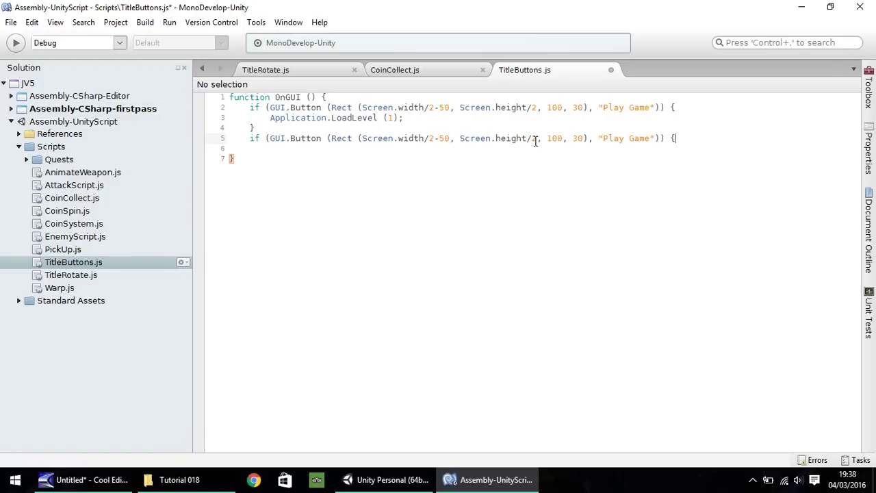
pyautogui.click(534, 140)
pyautogui.write('+')
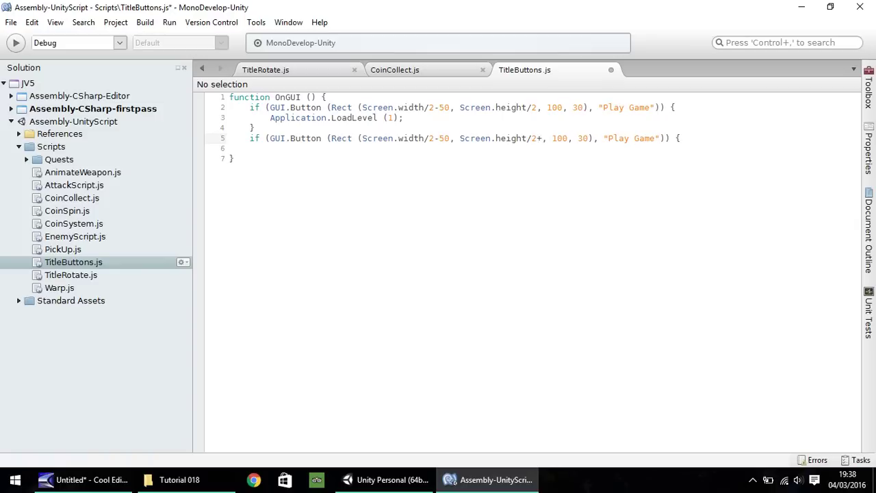
pyautogui.write('40')
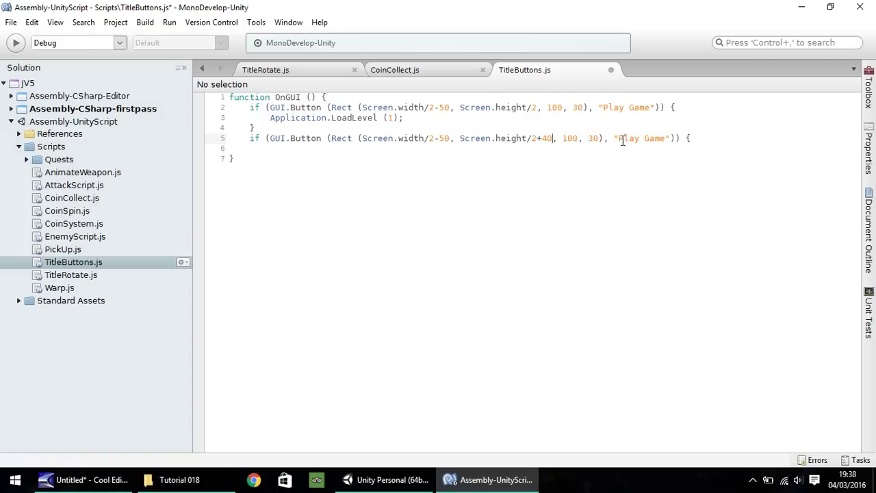
# - Relabel the copied button 'Quit Game', give it an Application.Quit(); call and closing brace, and save
pyautogui.moveTo(619, 139); pyautogui.dragTo(639, 140)
pyautogui.write('Quit')
pyautogui.click(716, 140)
pyautogui.press('Return')
pyautogui.write('Application')
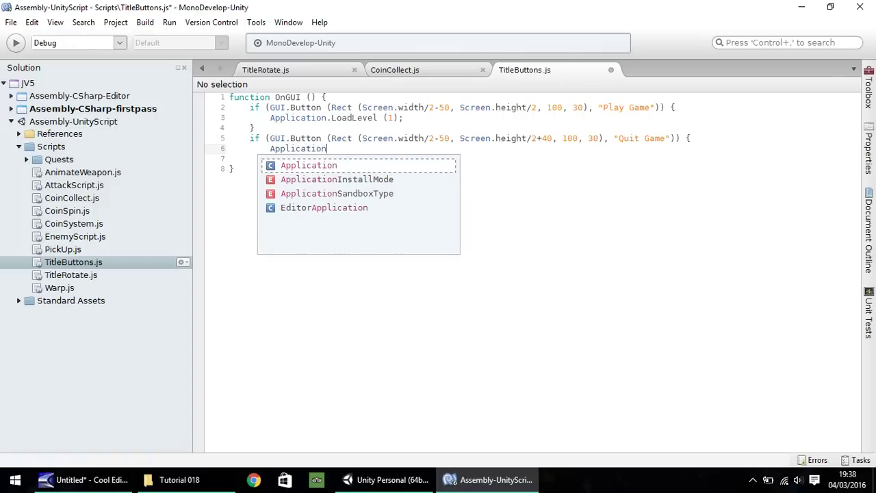
pyautogui.write('.Q')
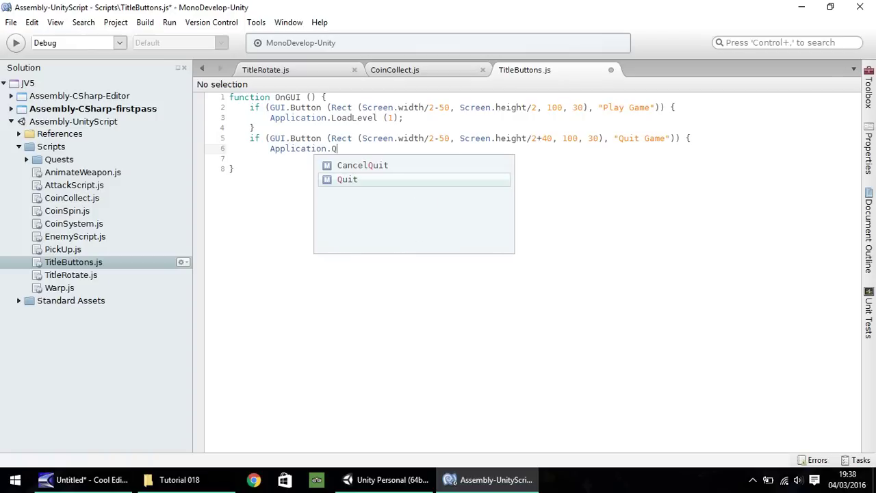
pyautogui.write('uit')
pyautogui.press('Return')
pyautogui.write('()')
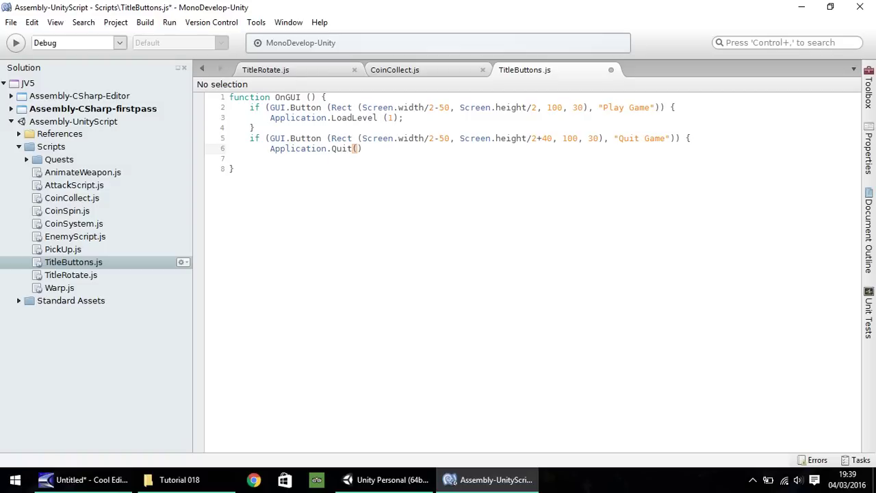
pyautogui.write(';')
pyautogui.press('Return')
pyautogui.write('}')
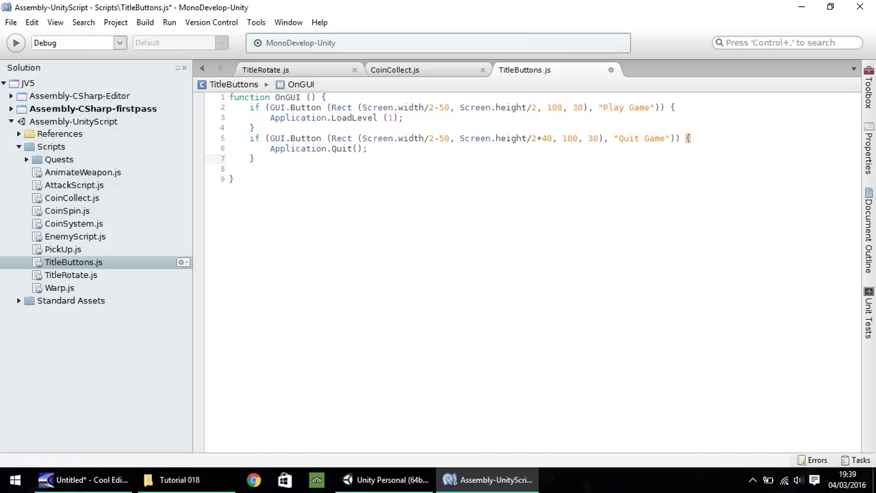
pyautogui.hotkey('ctrl', 's')
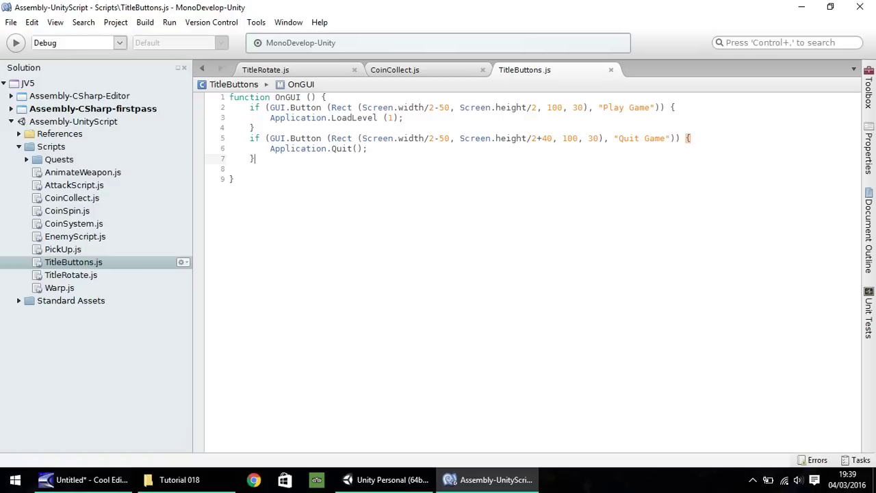
pyautogui.click(370, 479)
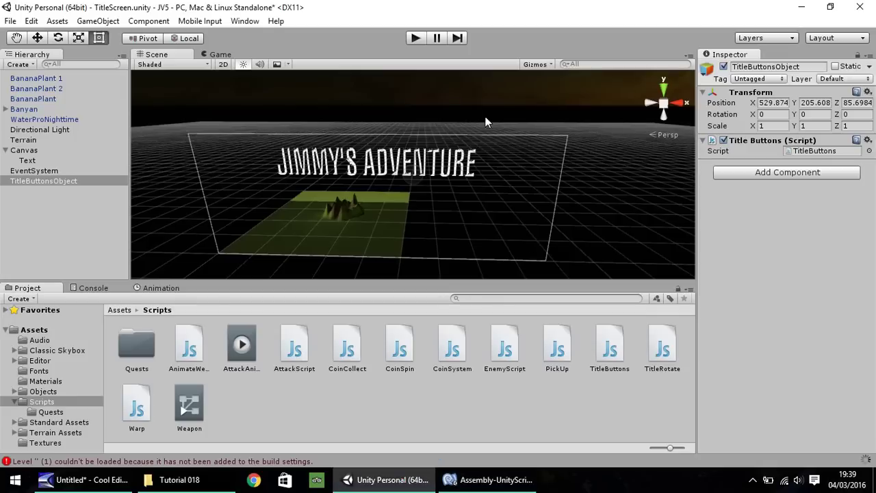
pyautogui.click(417, 39)
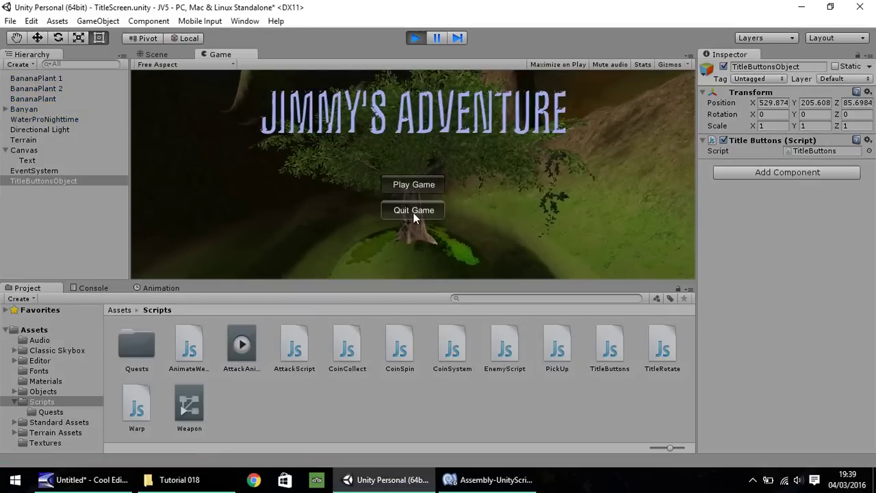
pyautogui.click(411, 185)
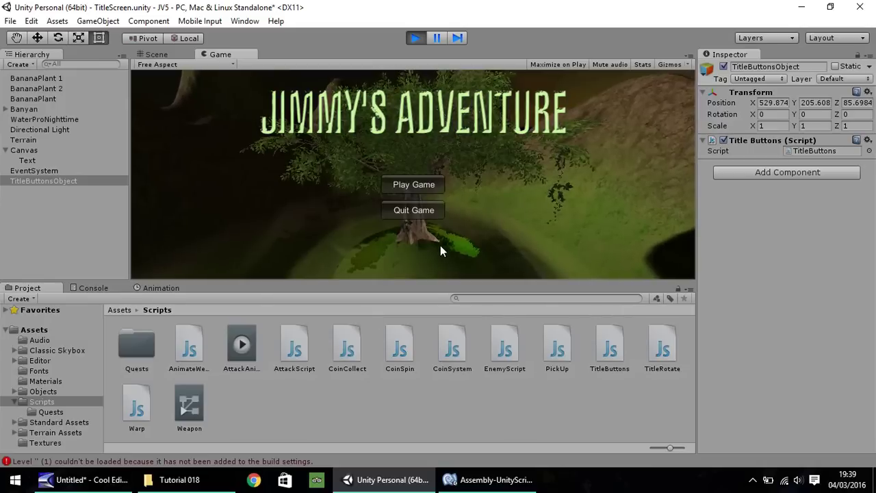
pyautogui.click(417, 209)
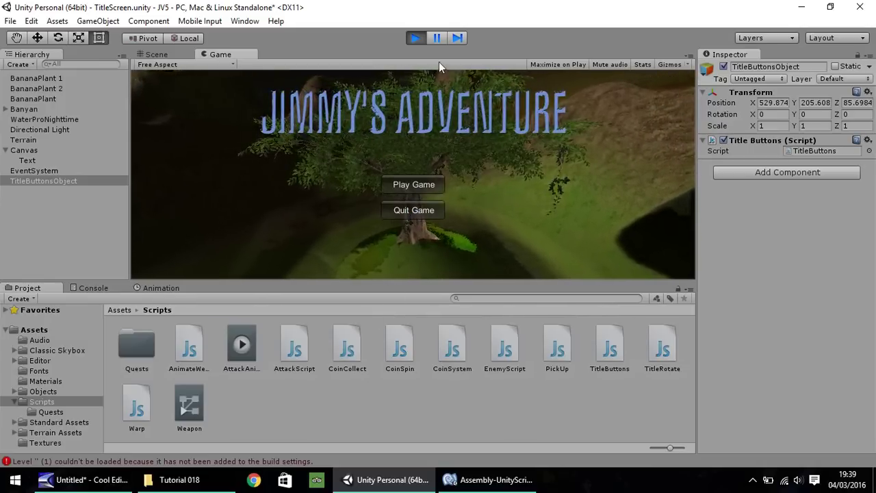
pyautogui.click(416, 39)
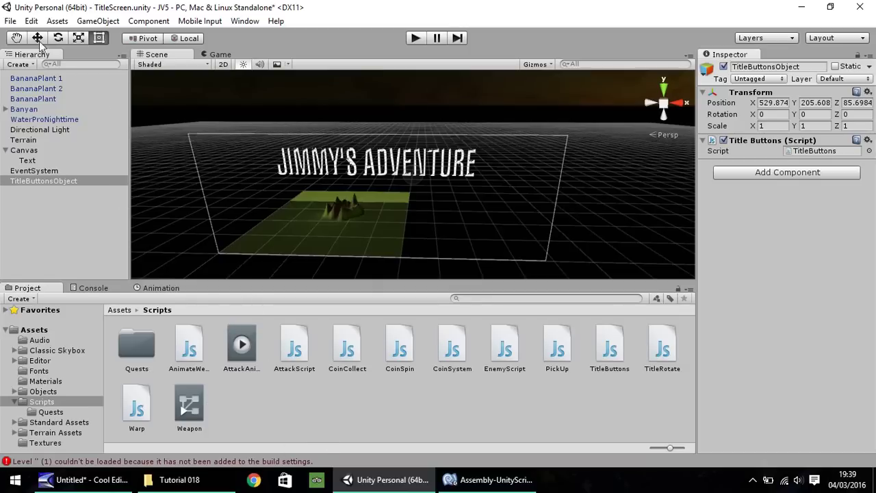
# - Add the open TitleScreen scene to the Build Settings scene list as scene 0
pyautogui.click(11, 22)
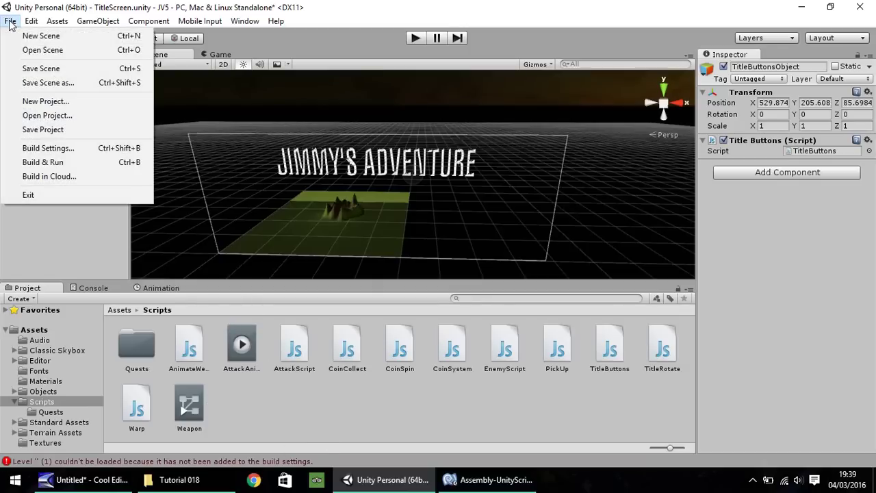
pyautogui.click(48, 148)
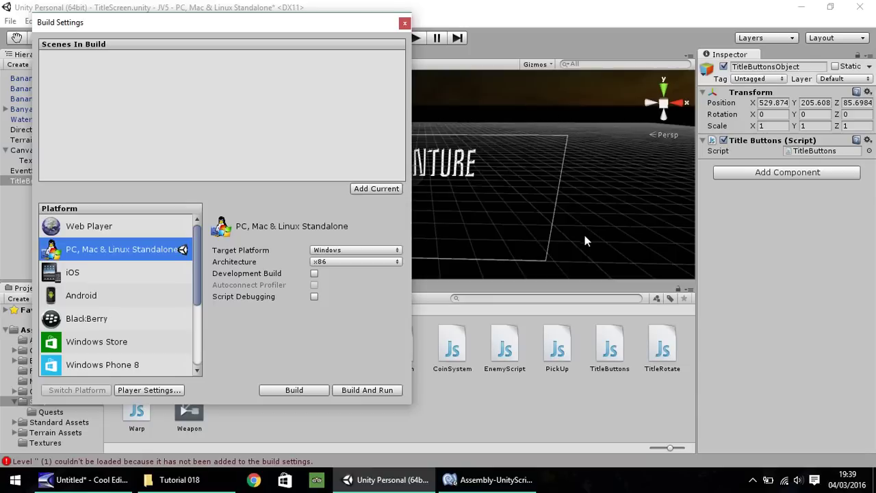
pyautogui.click(372, 191)
pyautogui.click(404, 23)
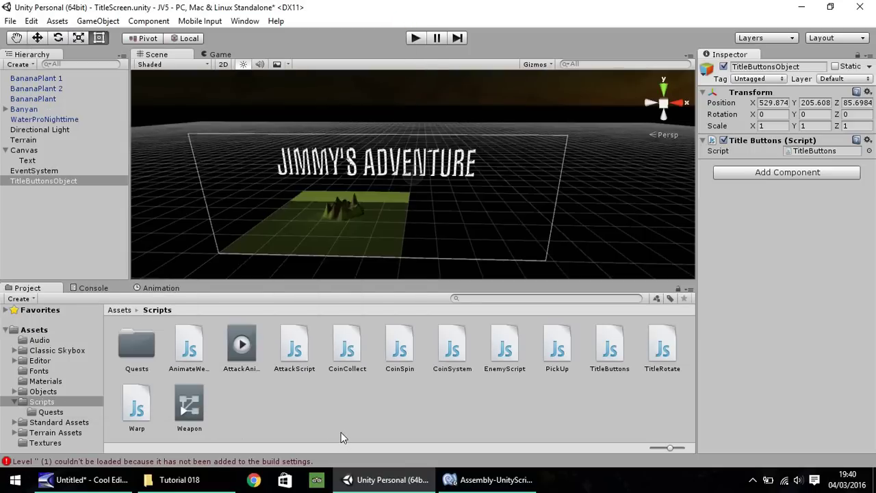
# - Open the area001 scene from Assets and add it to Build Settings as scene 1
pyautogui.click(60, 331)
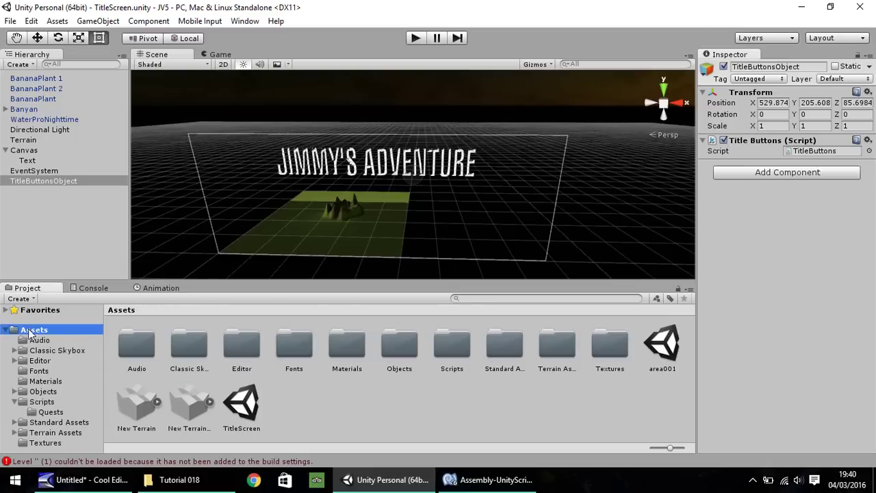
pyautogui.doubleClick(661, 342)
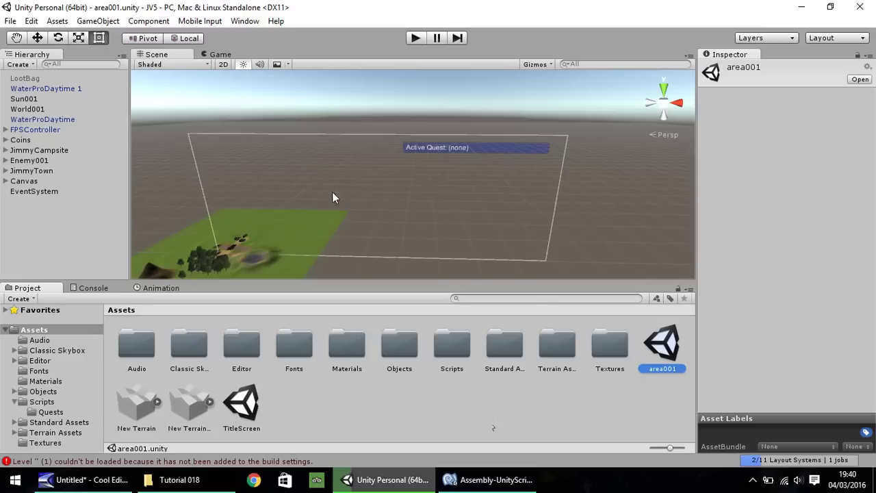
pyautogui.click(10, 22)
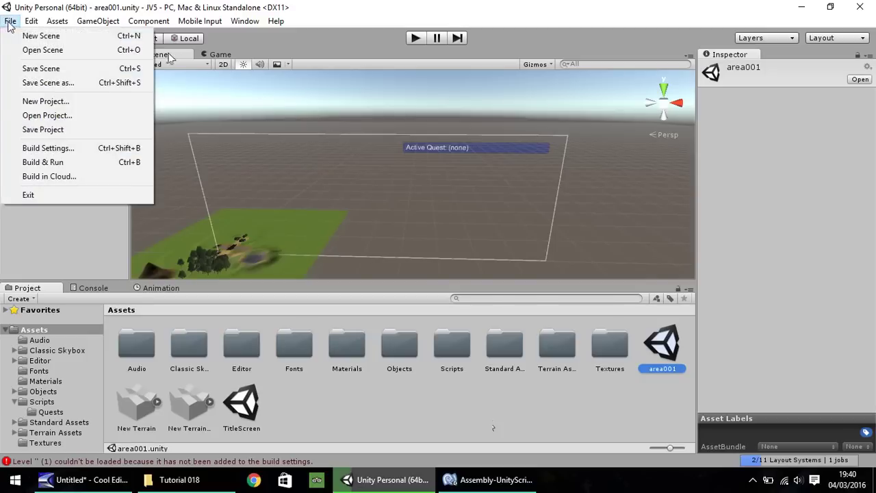
pyautogui.click(48, 147)
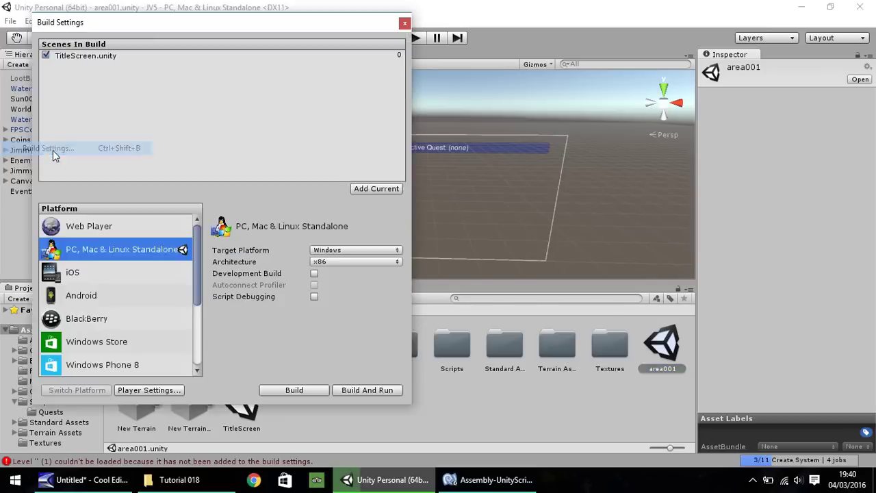
pyautogui.click(384, 189)
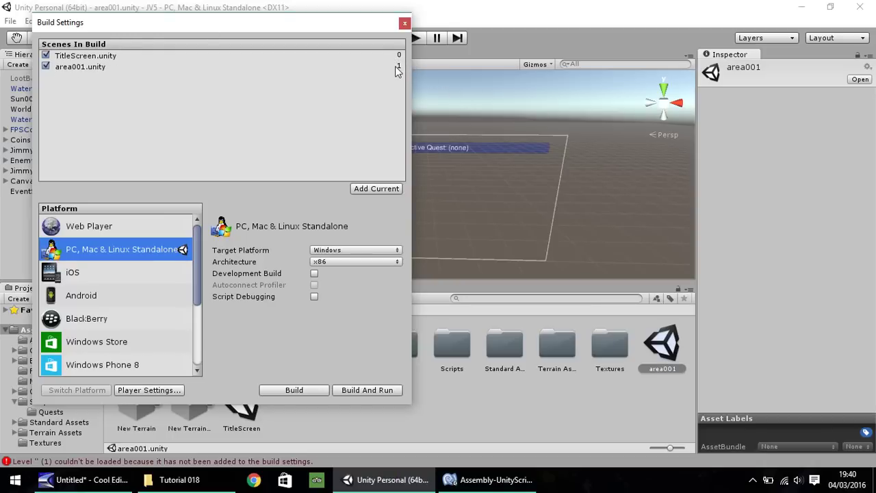
pyautogui.click(490, 479)
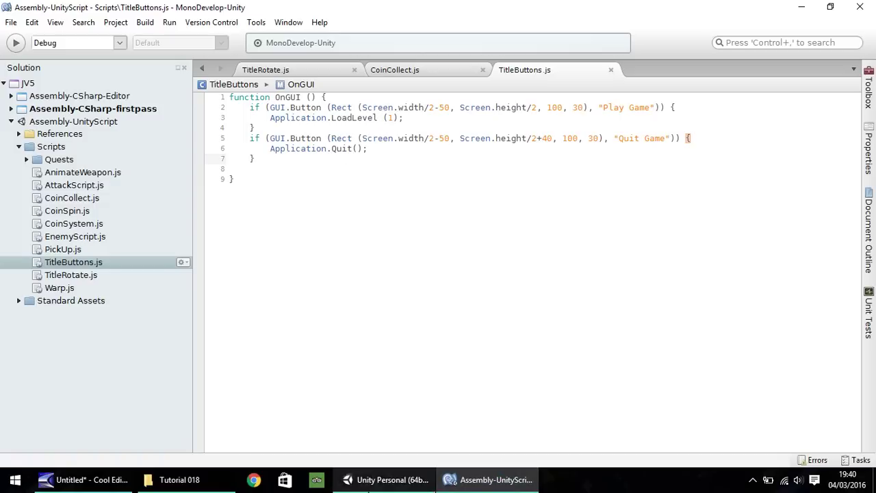
pyautogui.click(387, 479)
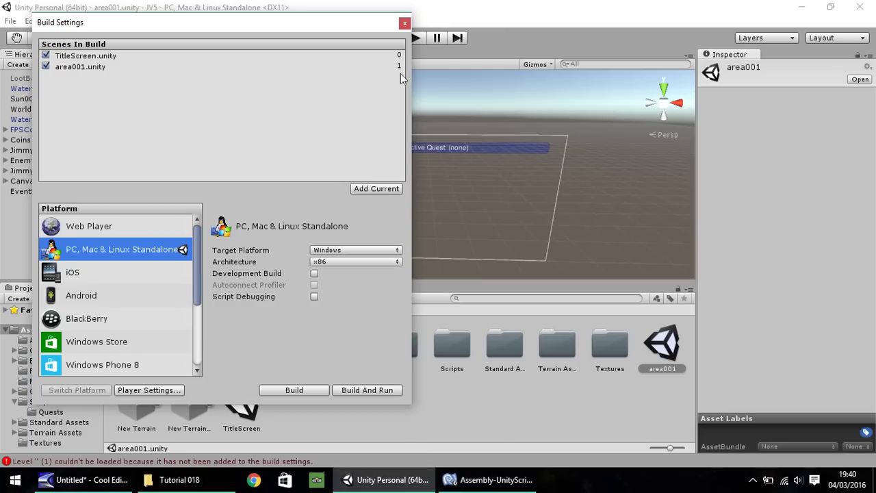
pyautogui.click(405, 23)
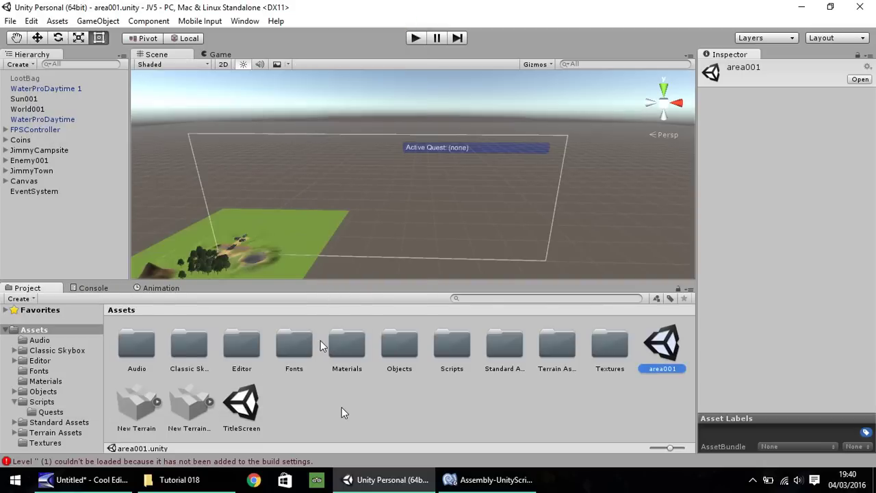
# - Run TitleScreen, use Play Game to load area001, walk along the fence with W, then stop
pyautogui.doubleClick(253, 409)
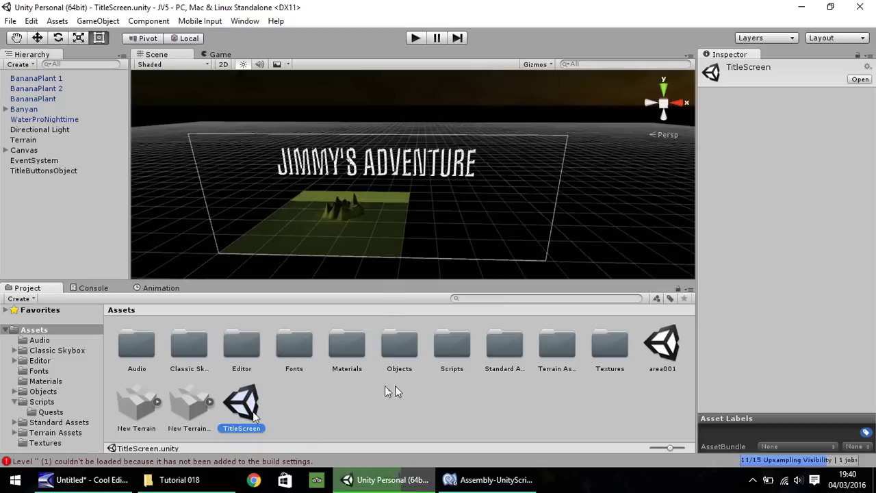
pyautogui.click(415, 38)
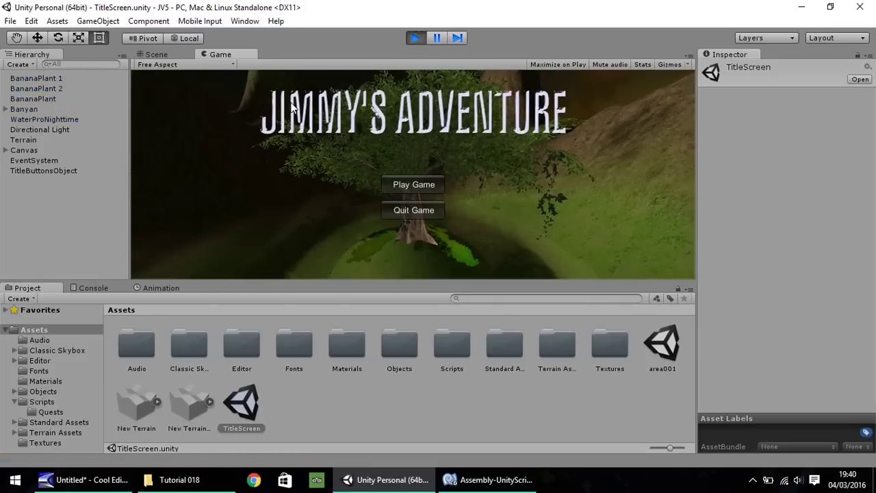
pyautogui.click(416, 185)
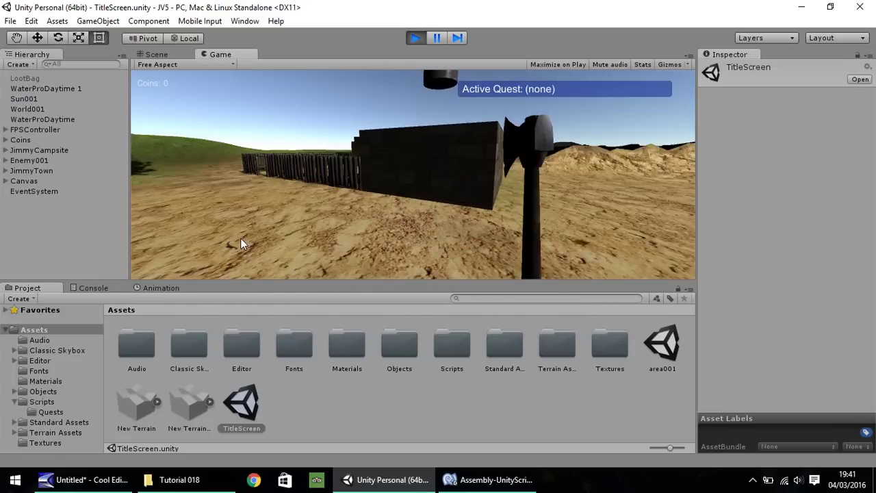
pyautogui.press('w')
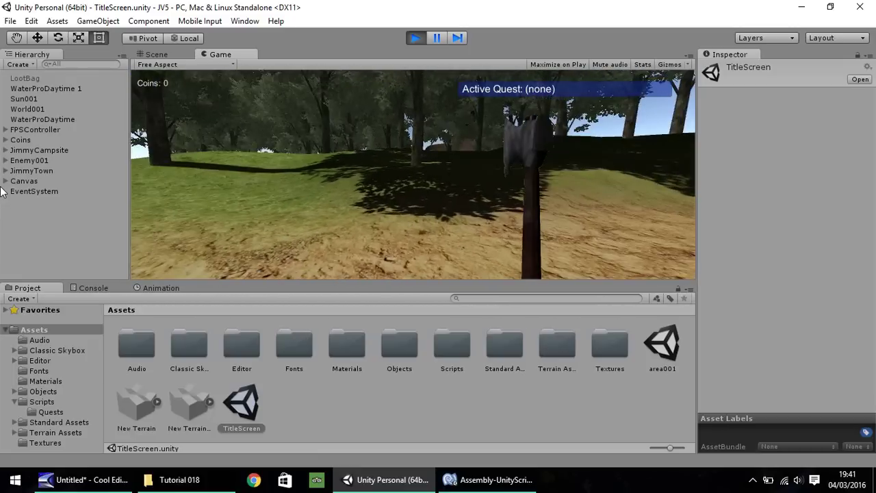
pyautogui.press('w')
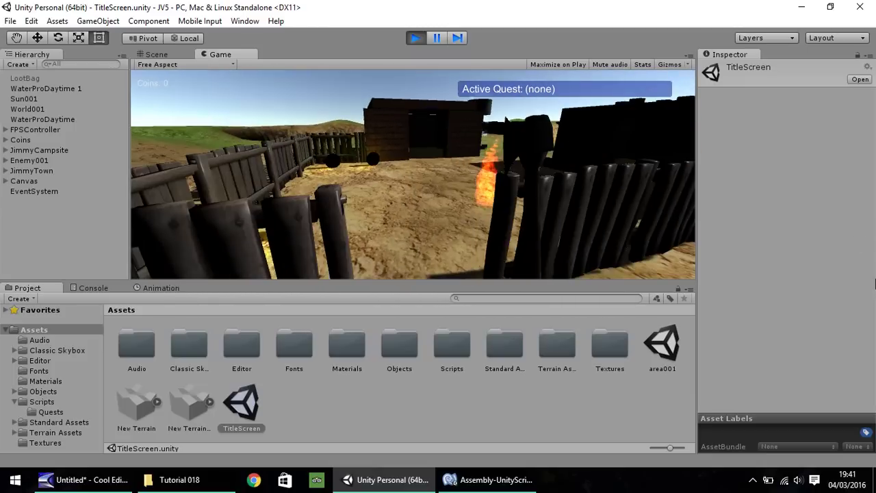
pyautogui.press('w')
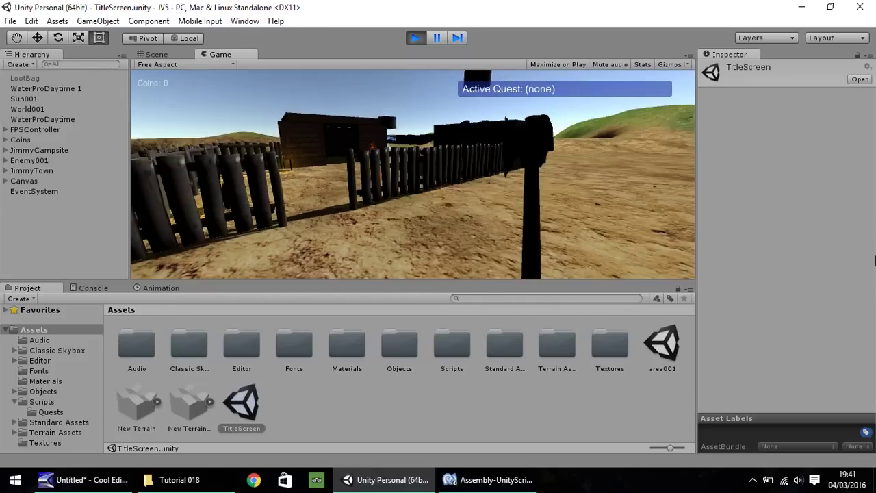
pyautogui.press('w')
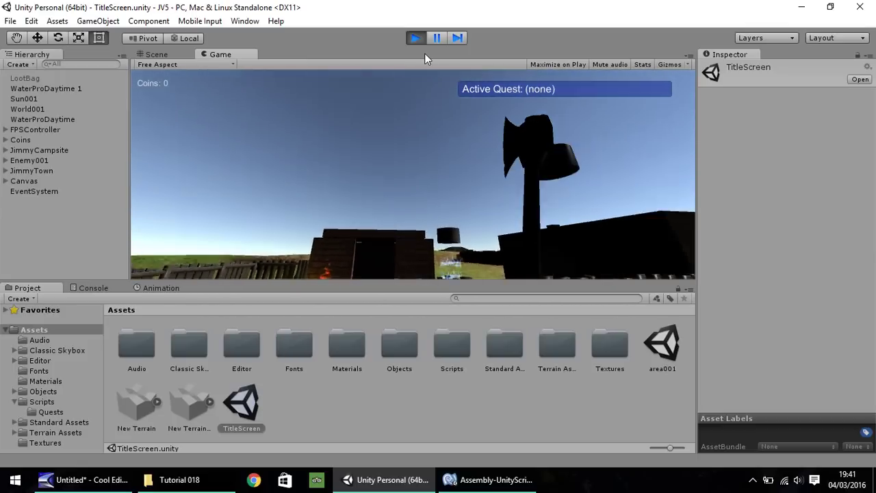
pyautogui.click(415, 38)
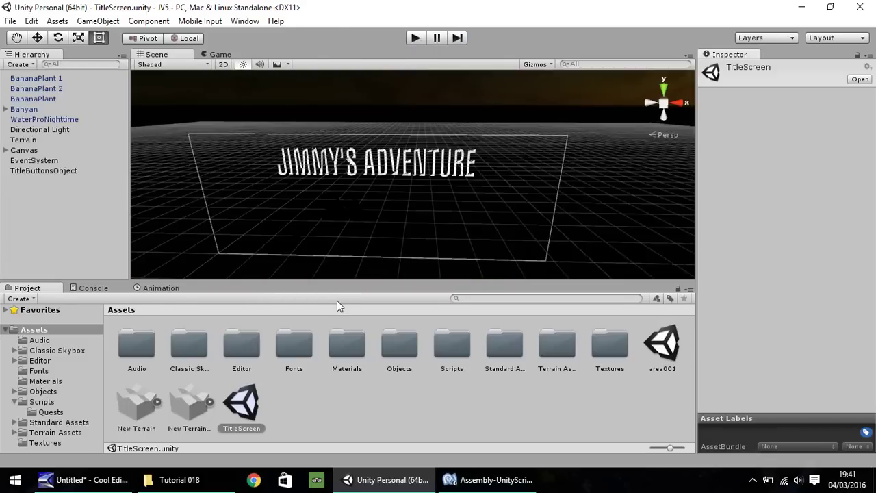